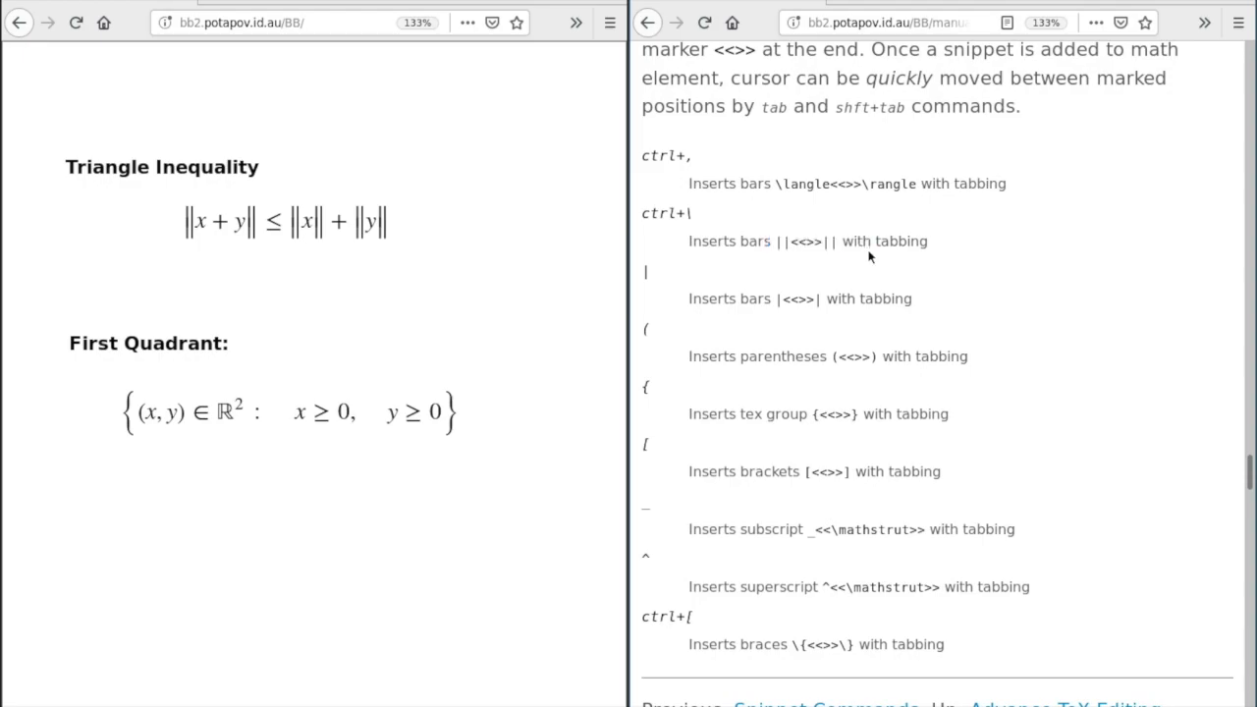
- Create a fresh empty math element below the original triangle inequality
left_click_drag(694, 213, 649, 215)
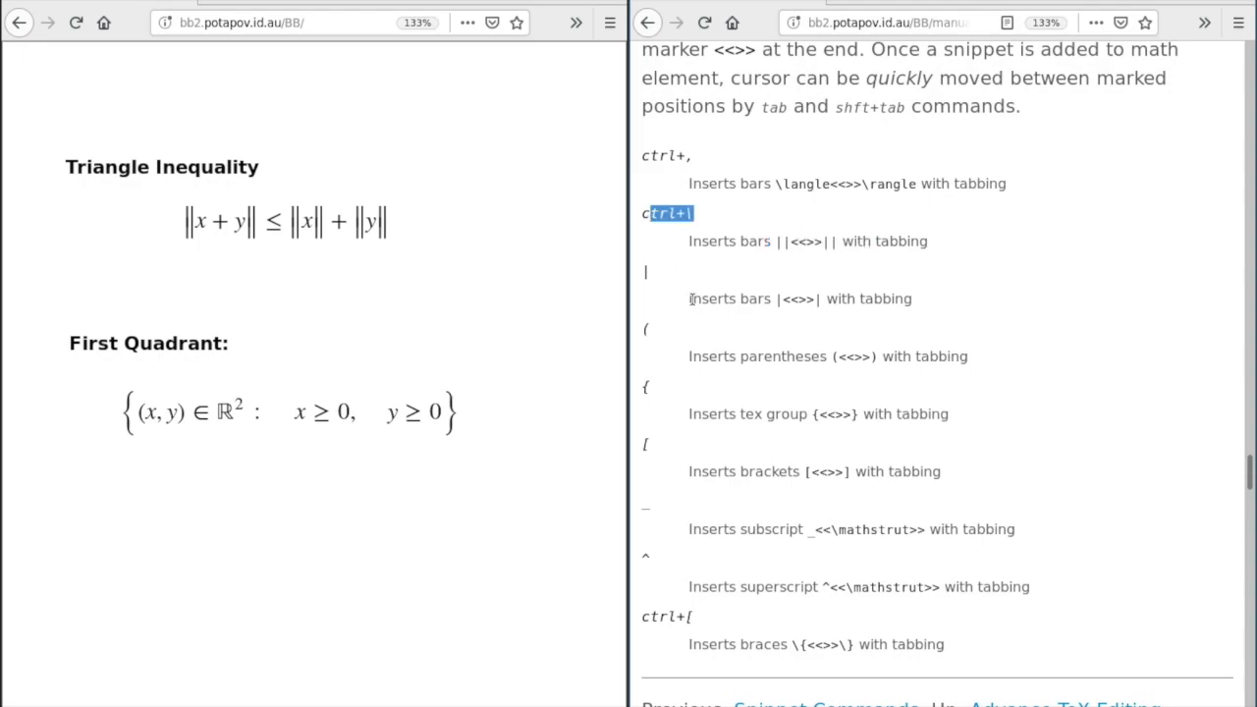
left_click(525, 261)
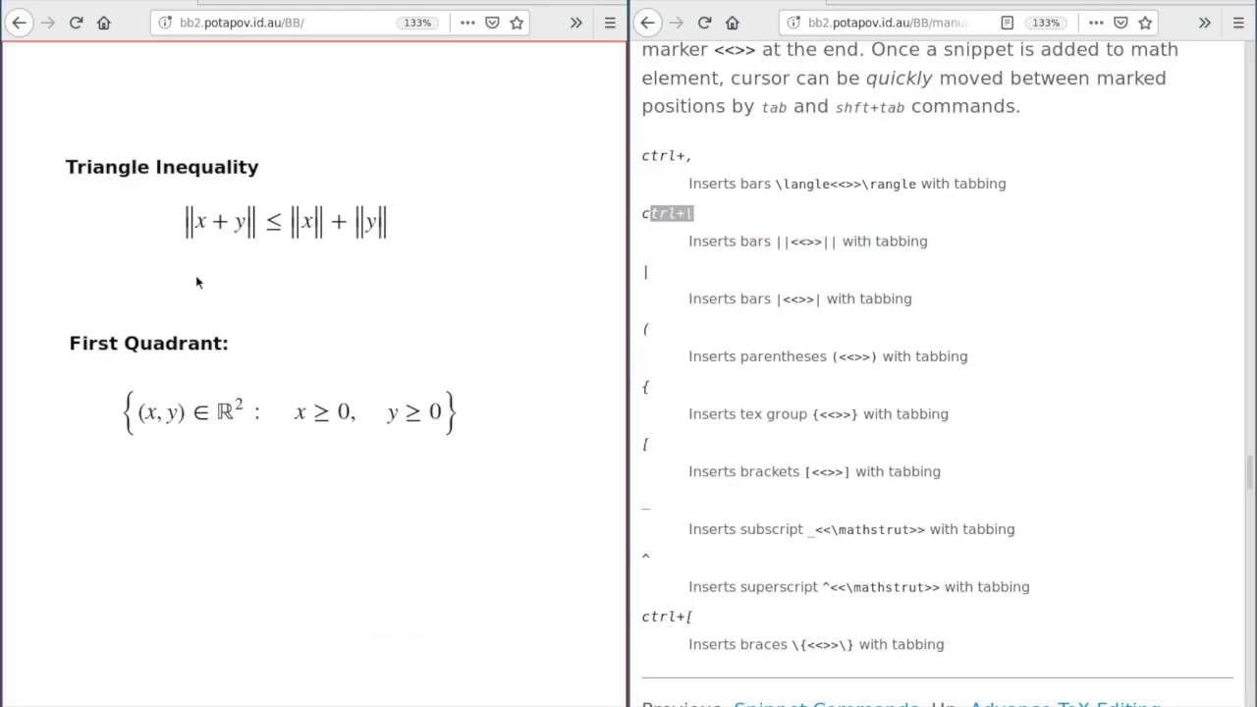
key("m")
left_click(225, 277)
key("Delete")
key("m")
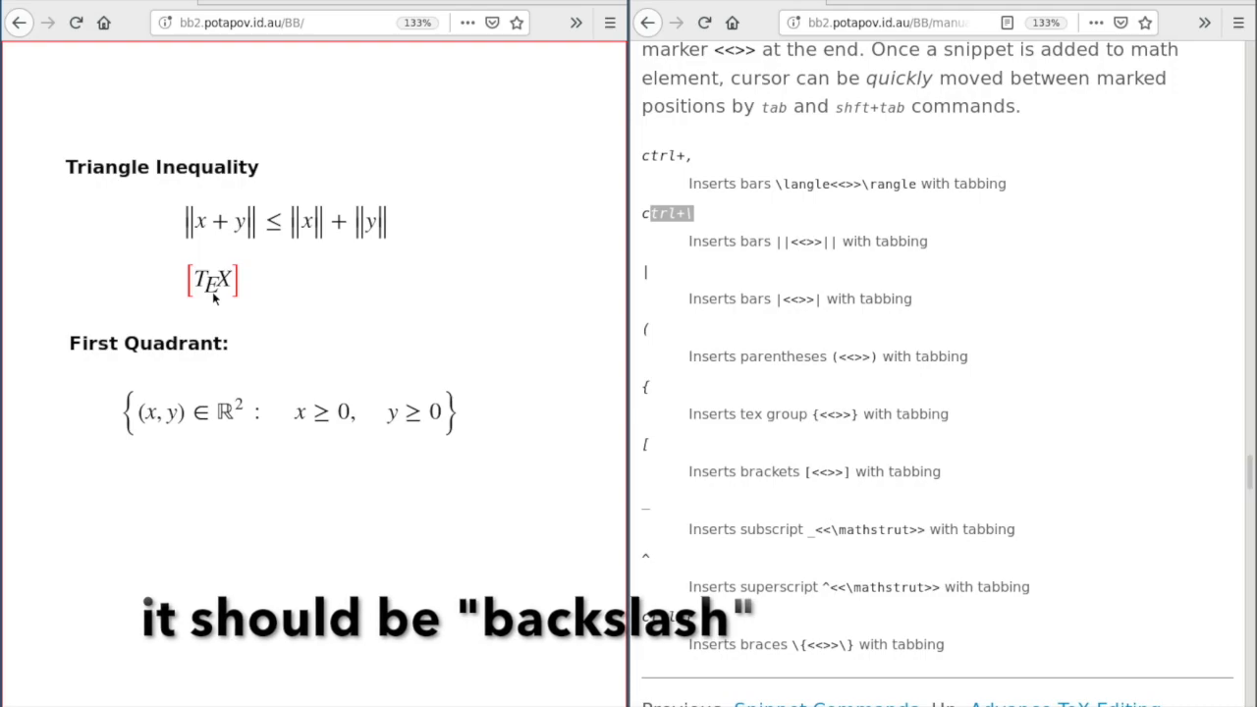
- Type ‖x + y‖ ≤ ‖x‖ + ‖y‖ using Ctrl+\ for each pair of norm bars
key("ctrl+backslash")
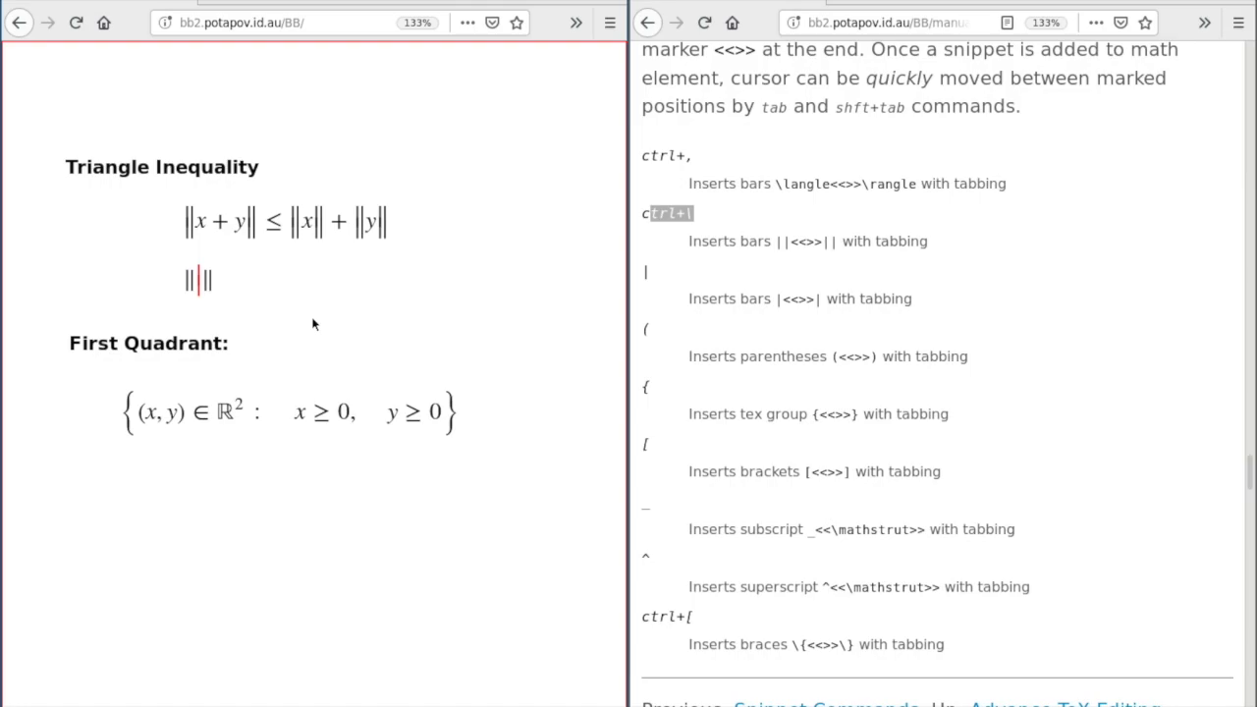
type("x + y")
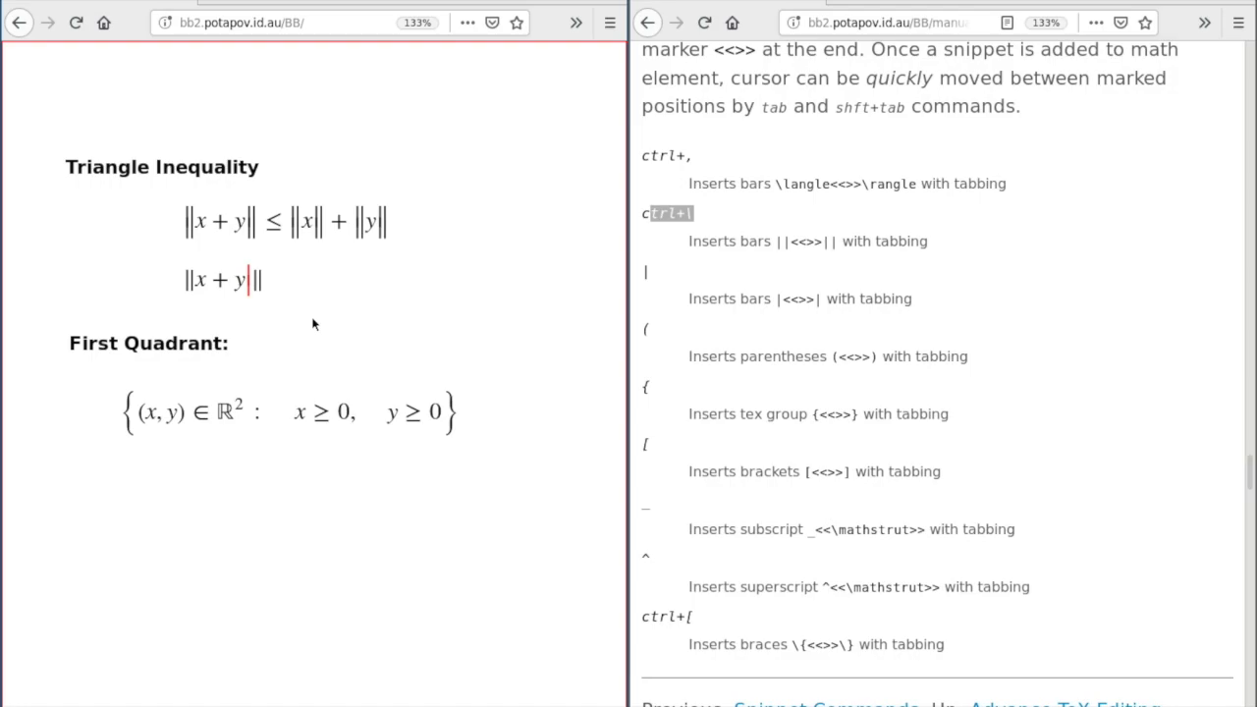
key("Tab")
type("\\le")
key("ctrl+backslash")
type("x‖")
key("Tab")
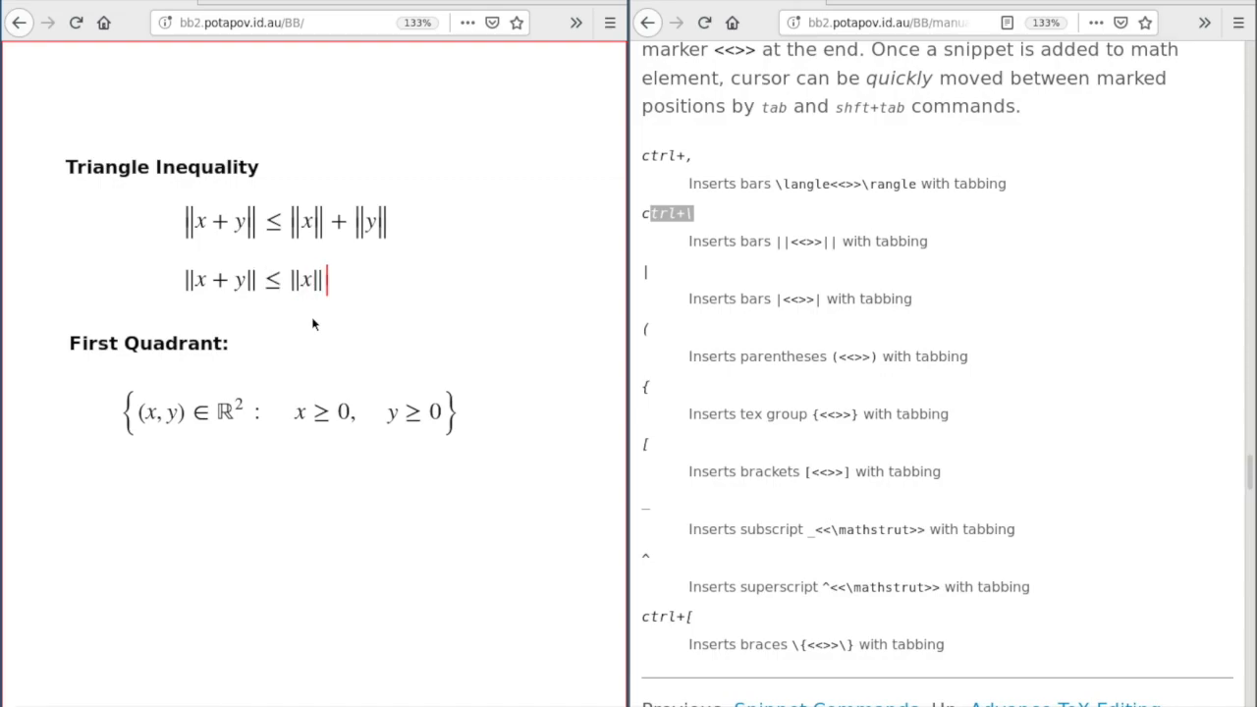
type("+")
key("ctrl+backslash")
type("y‖")
key("Tab")
- Finish the retyped inequality and add an empty math element below the first-quadrant set
key("Escape")
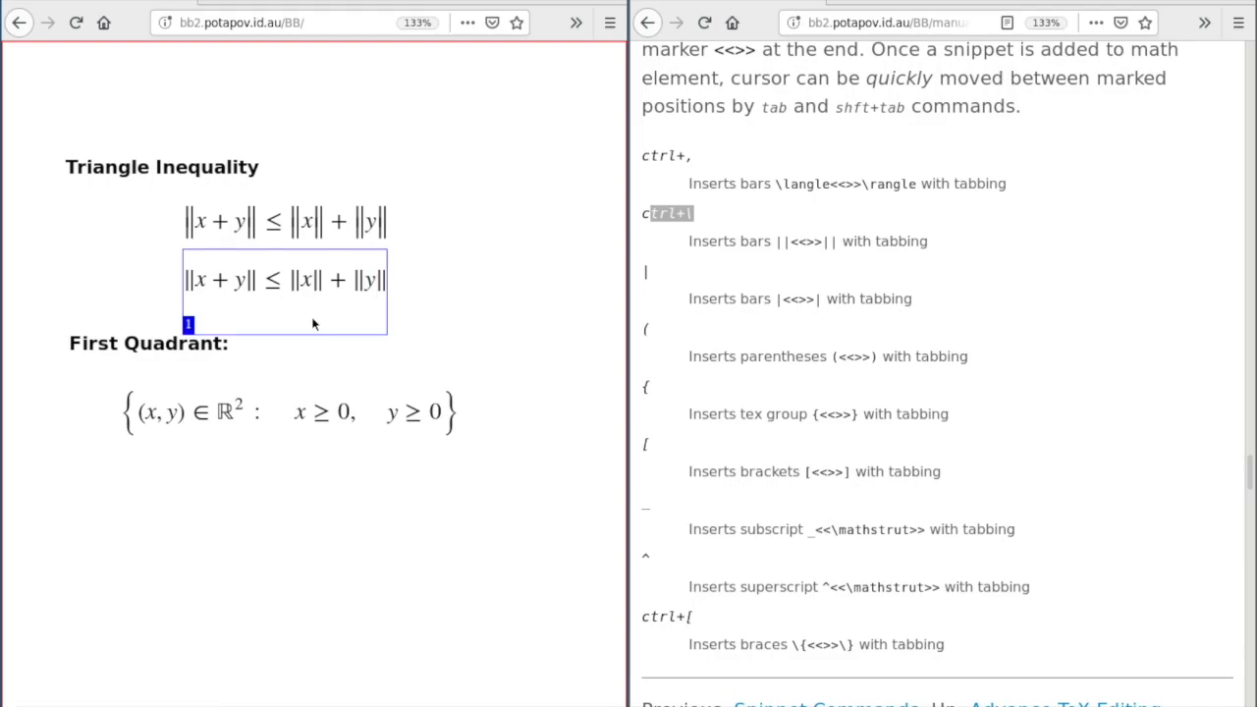
left_click(282, 348)
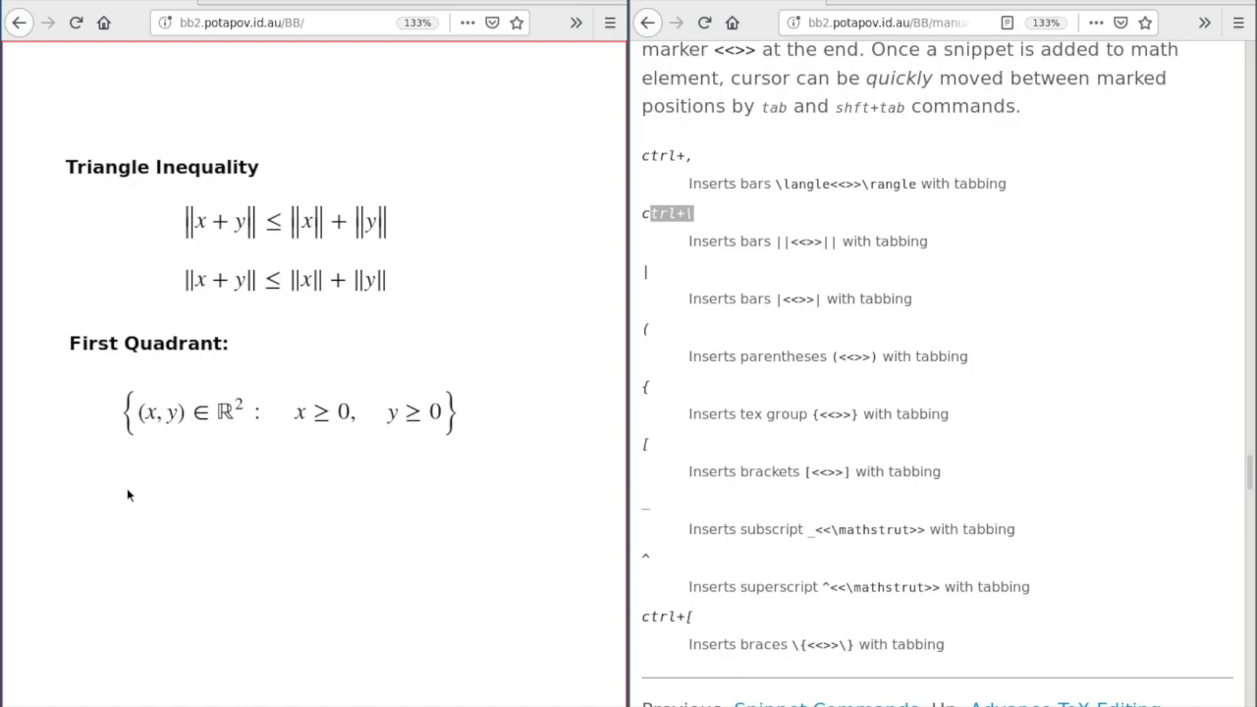
key("m")
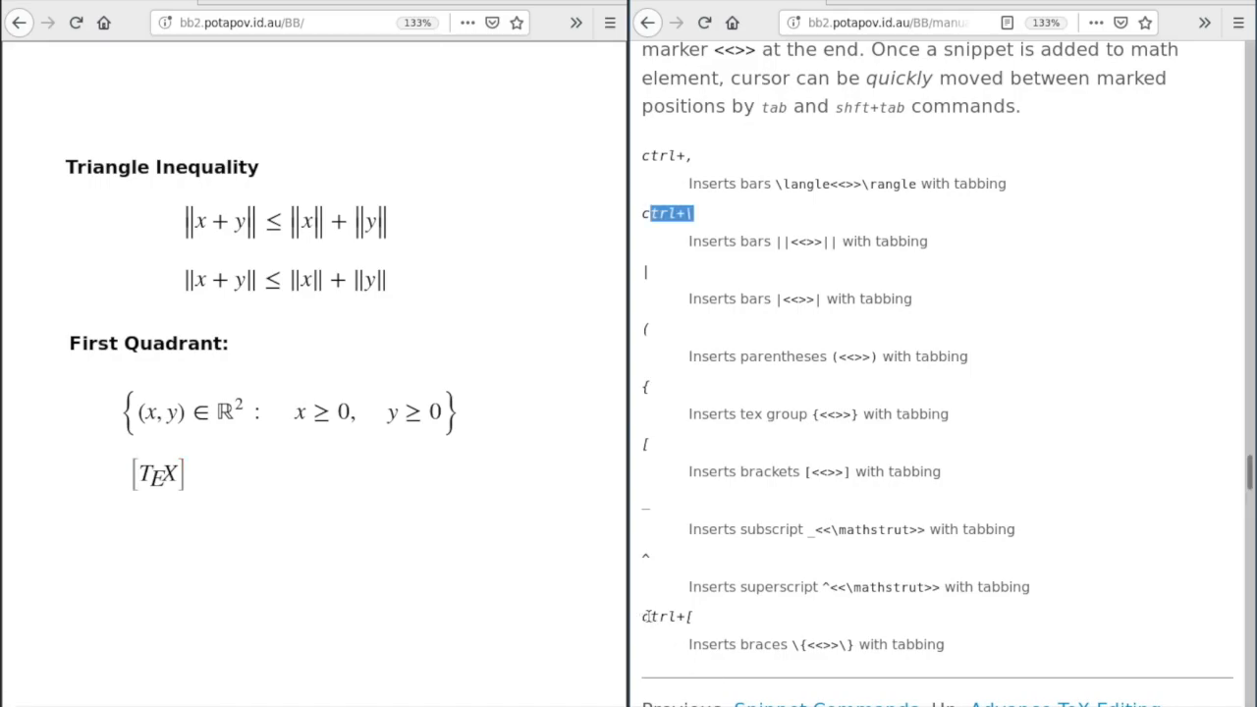
- Type {(x, y) ∈ ℝ² : x ≥ 0, y ≥ 0} with Ctrl+[ braces into the empty element
left_click_drag(644, 617, 695, 617)
key("ctrl+[")
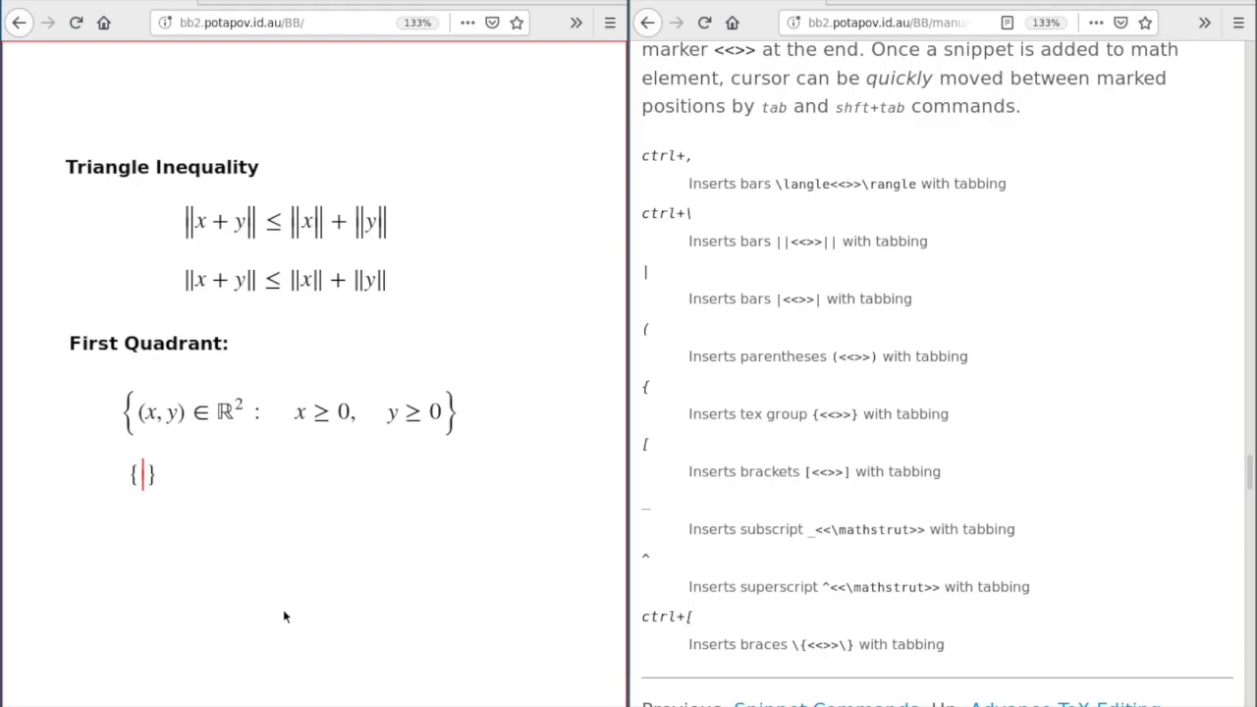
type("(")
type("x,y")
key("Tab")
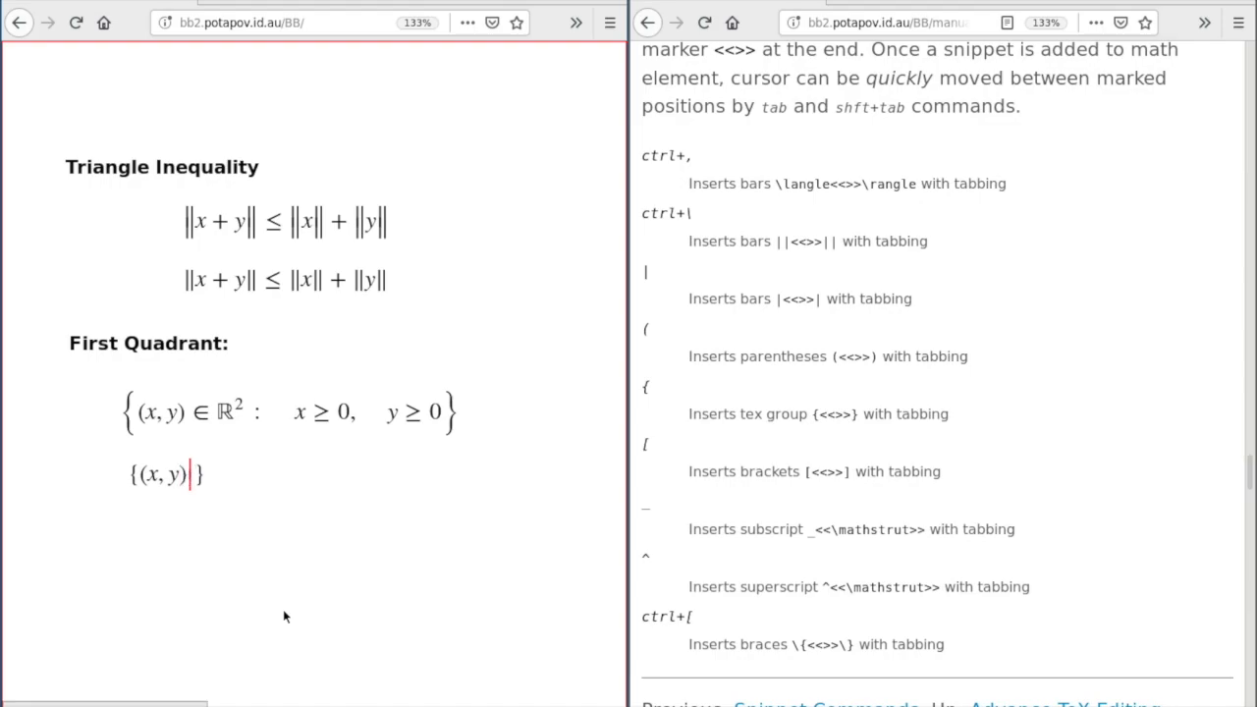
type("∈ℝ^2")
key("Tab")
type(": x ≥ ")
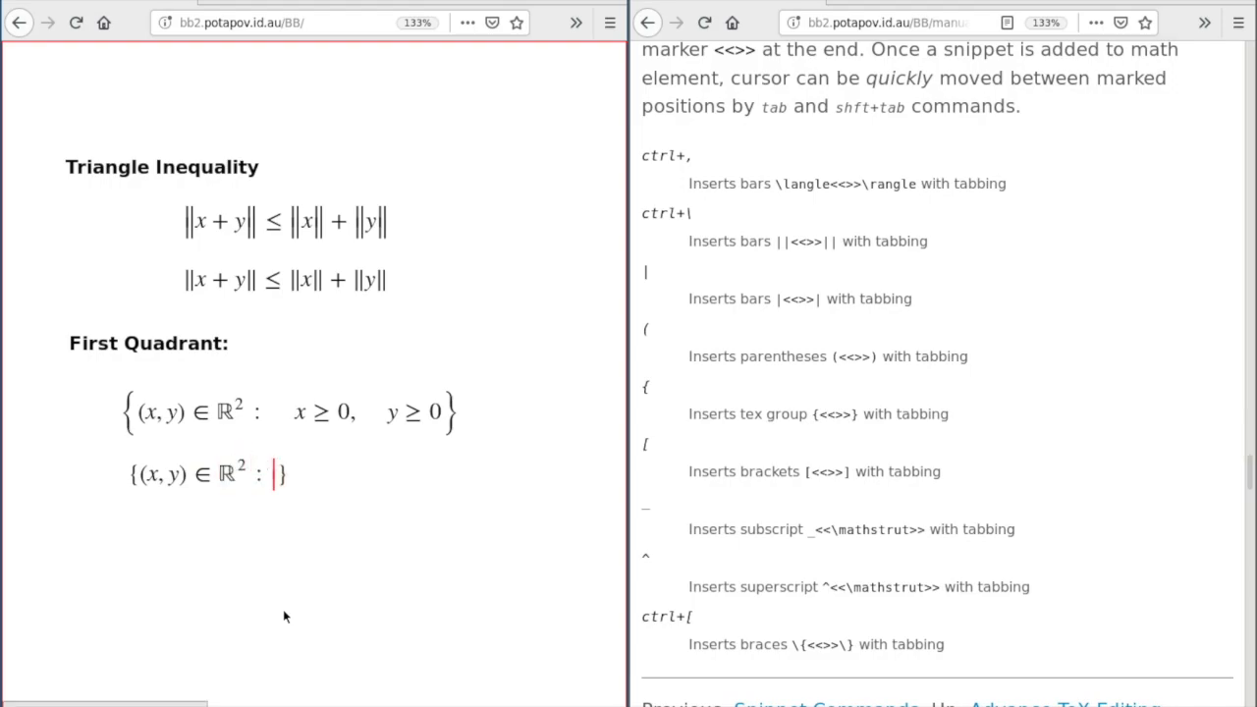
type("0, y ≥ ")
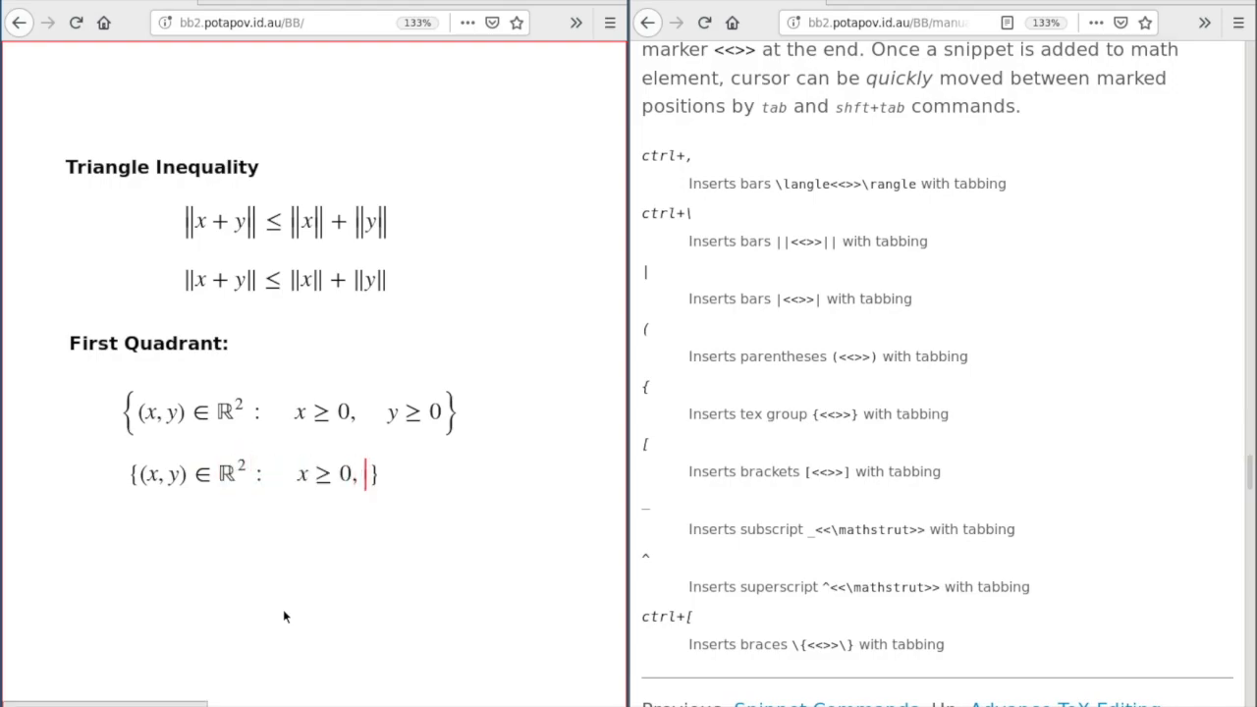
type("0")
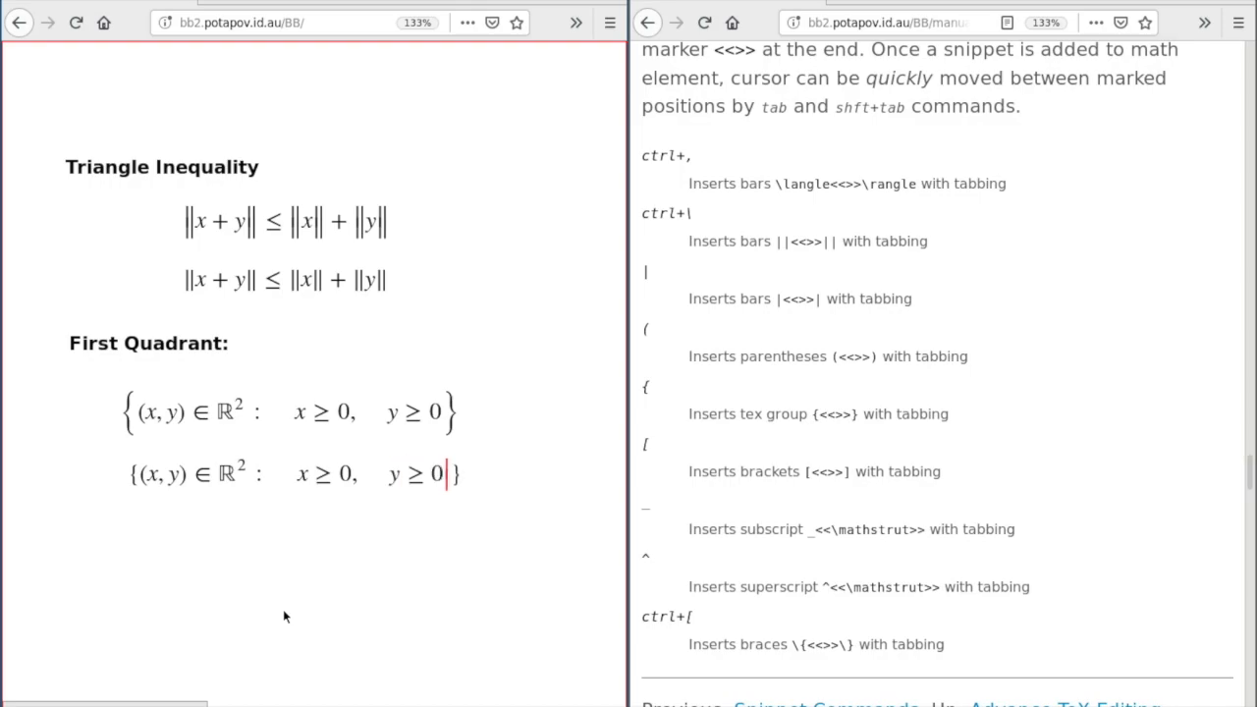
key("Tab")
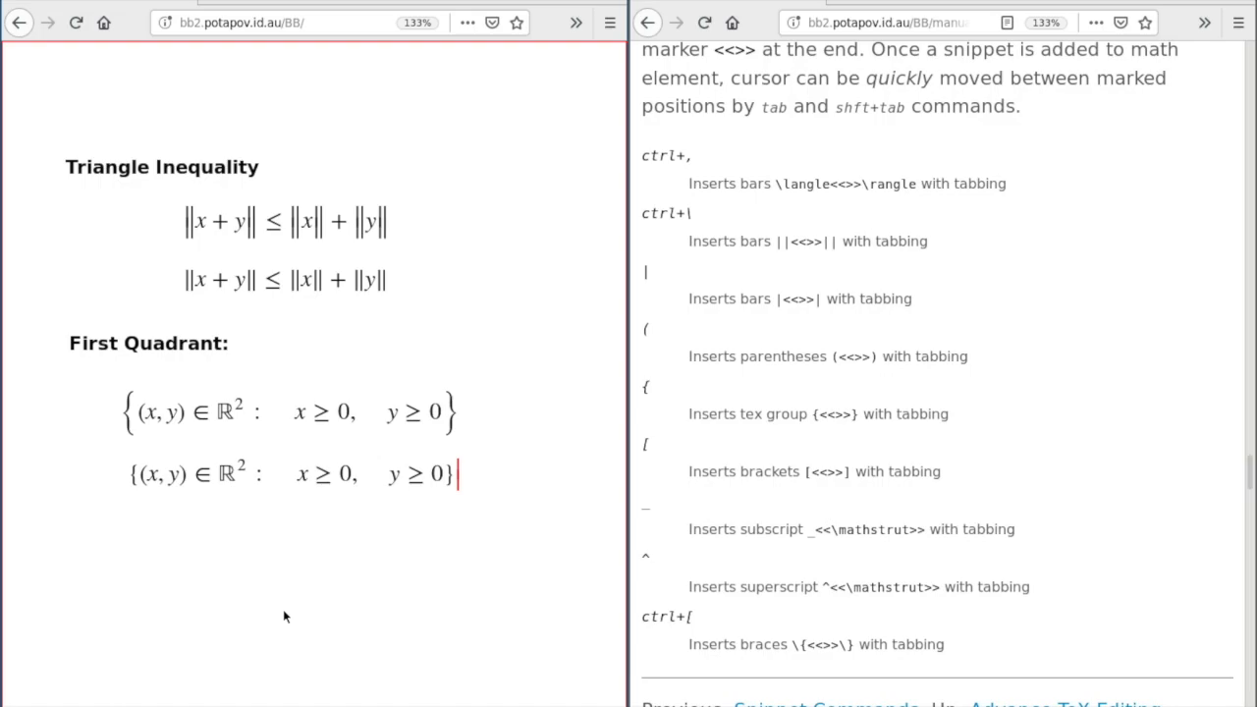
key("Escape")
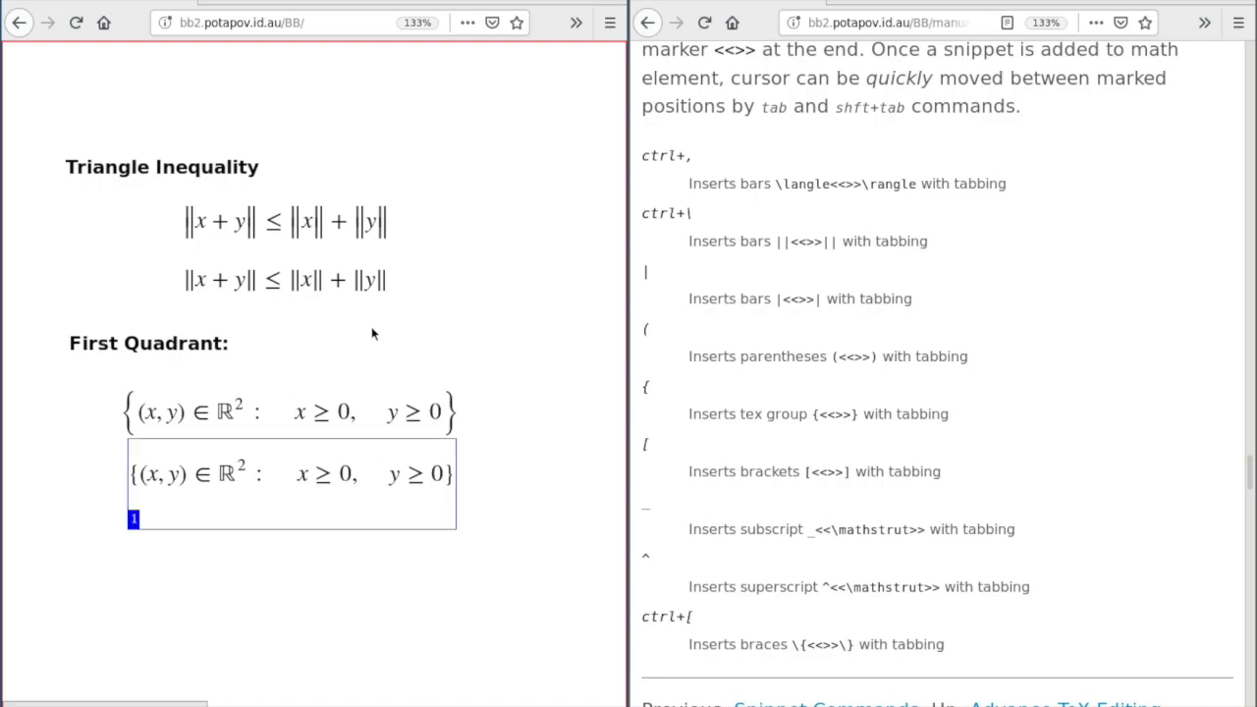
left_click_drag(161, 250, 206, 248)
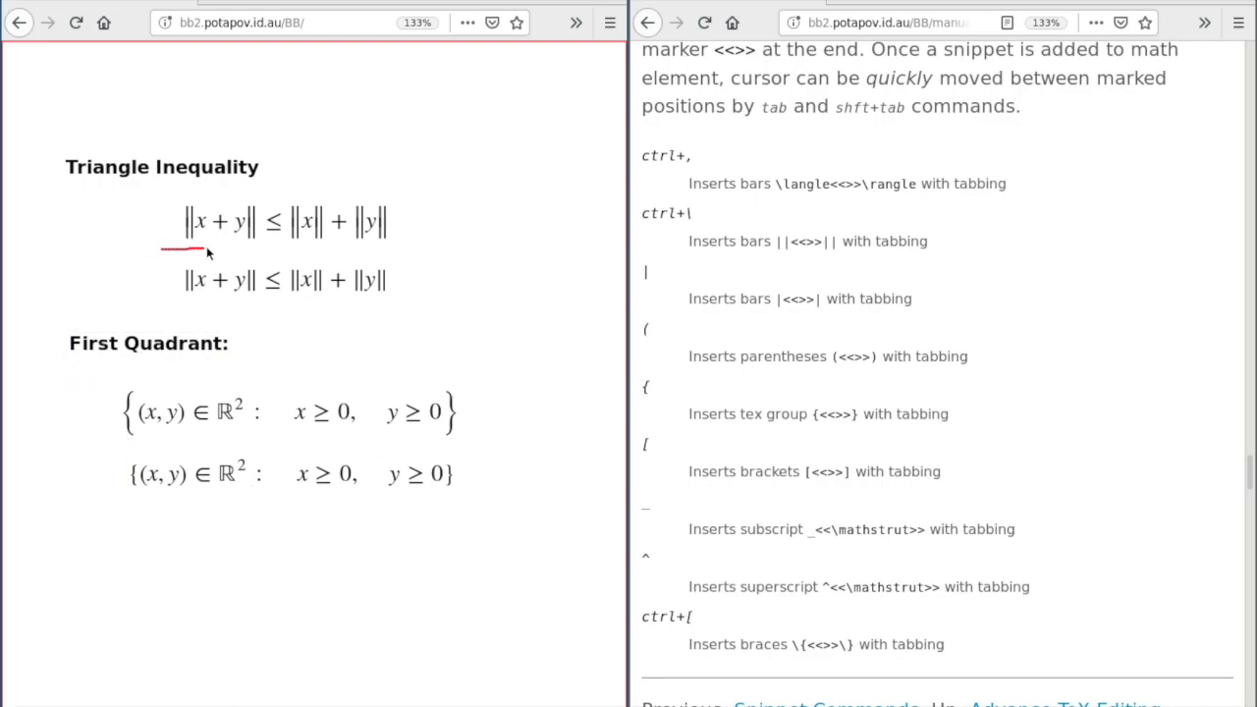
left_click_drag(172, 301, 195, 305)
left_click(240, 232)
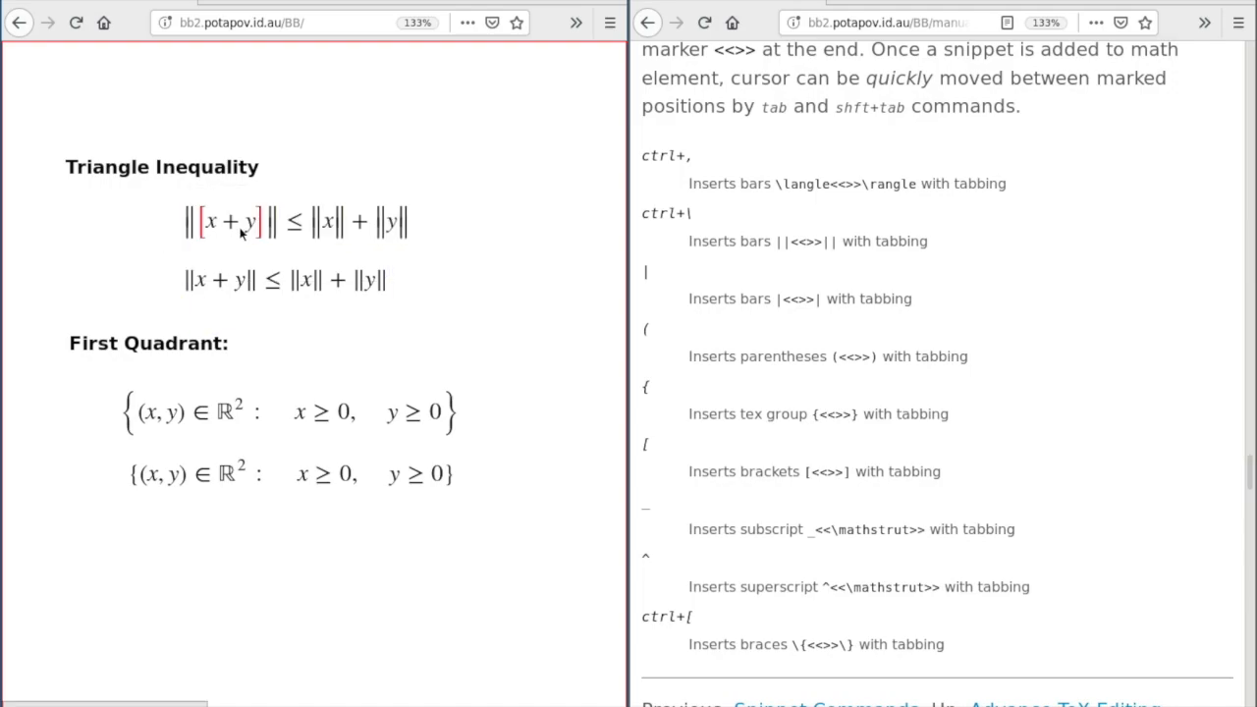
left_click(242, 232)
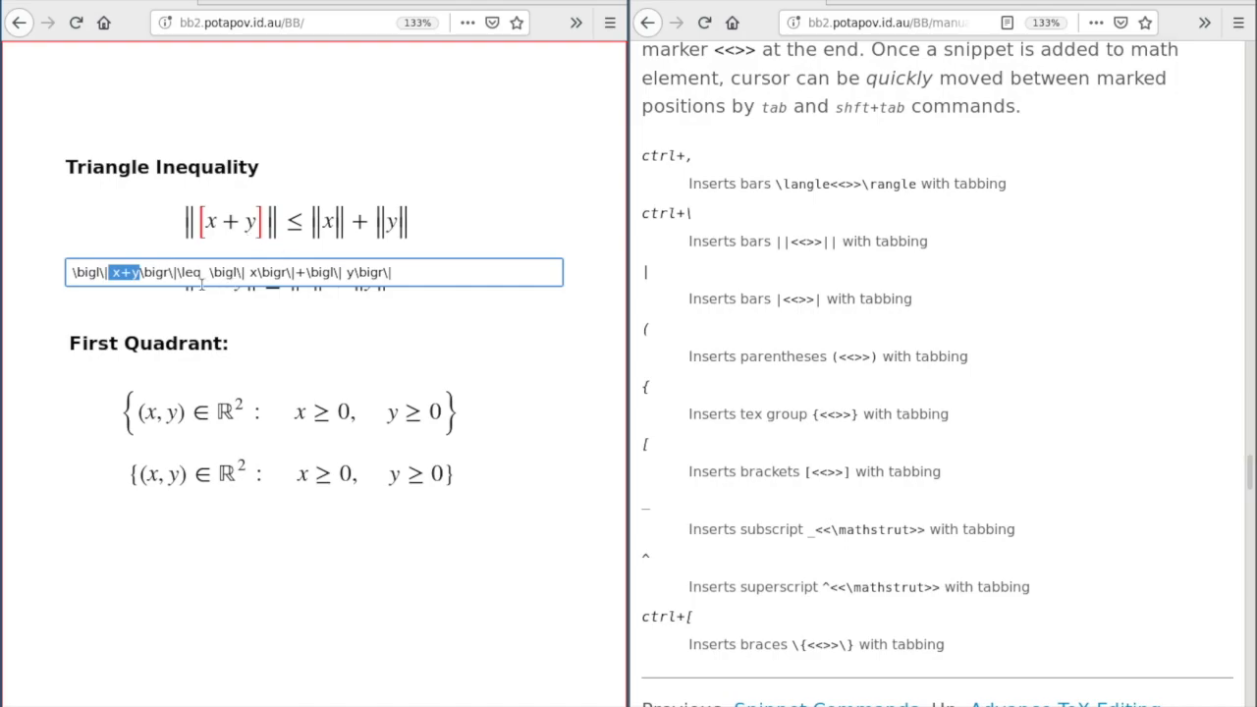
left_click(169, 278)
key("Return")
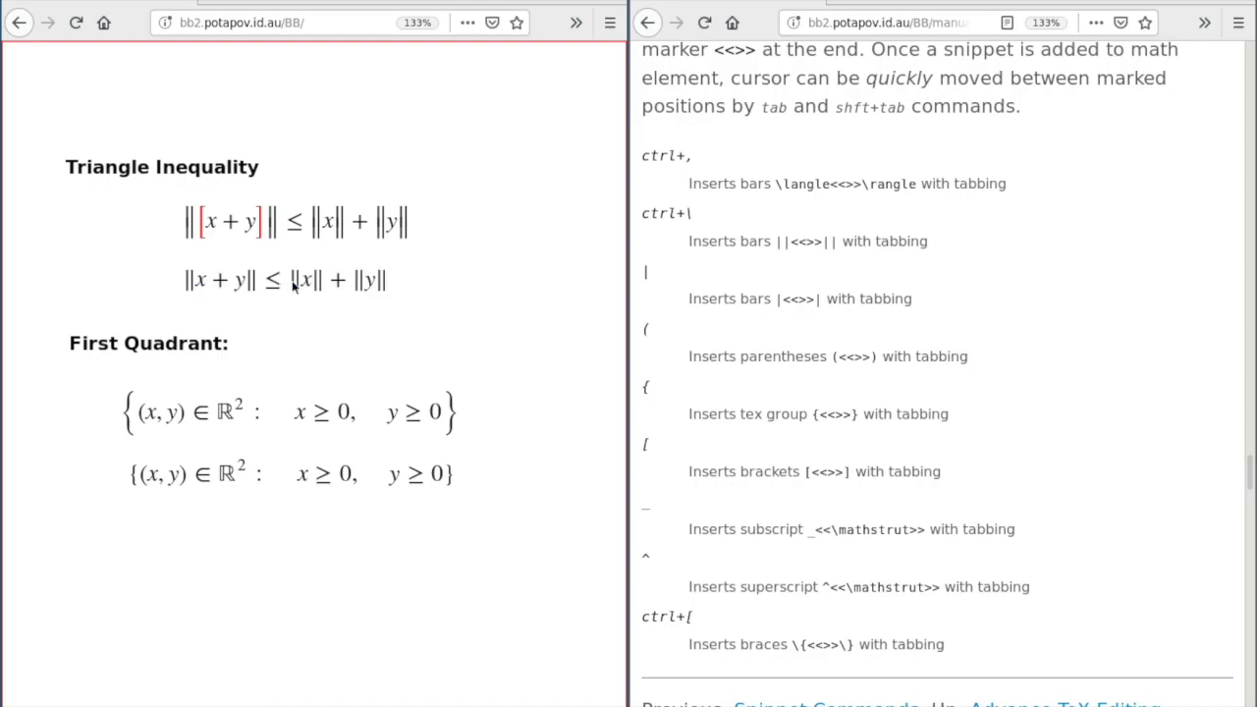
left_click(236, 295)
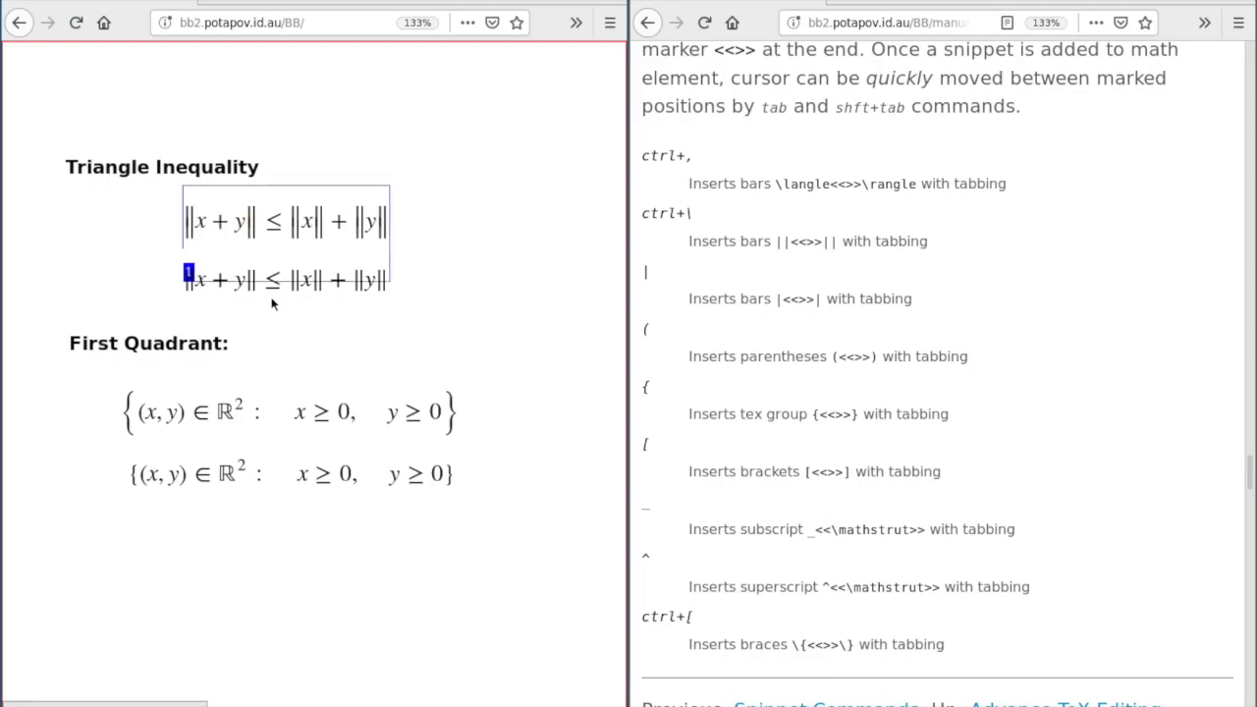
left_click(322, 300)
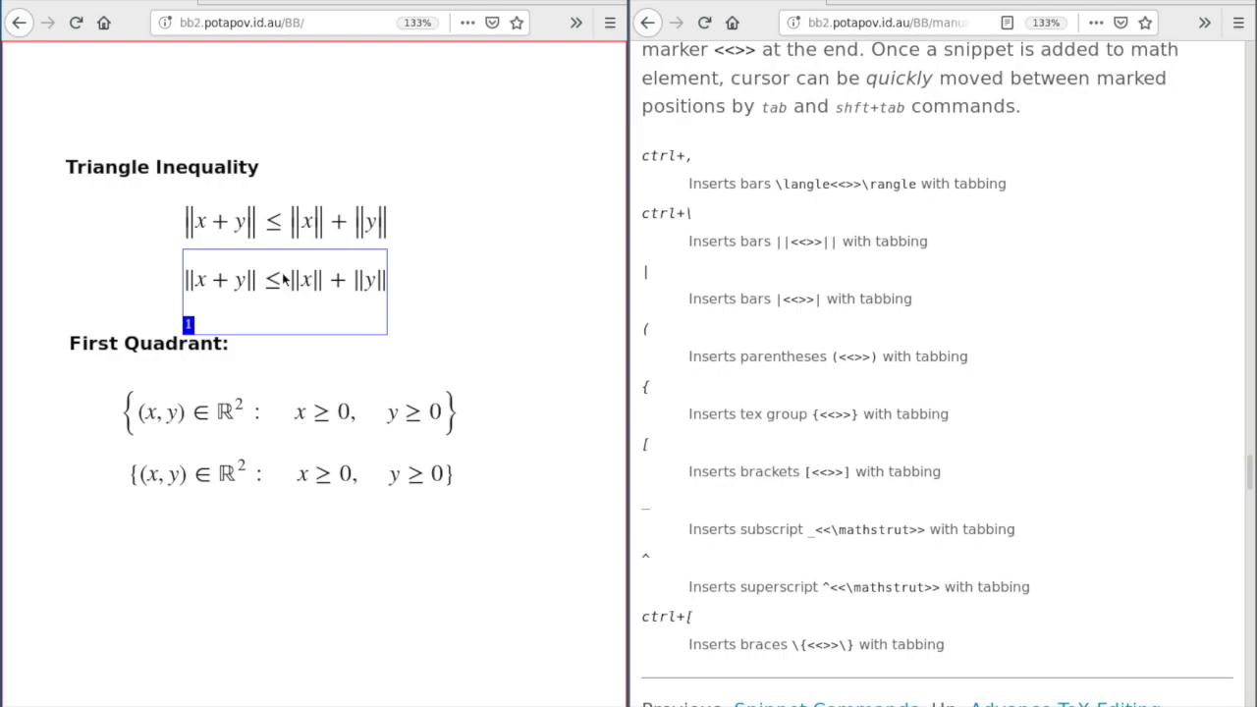
- Scroll the manual back to its Quick Links and Table of Contents
left_click(911, 246)
scroll(894, 246, "down", 20)
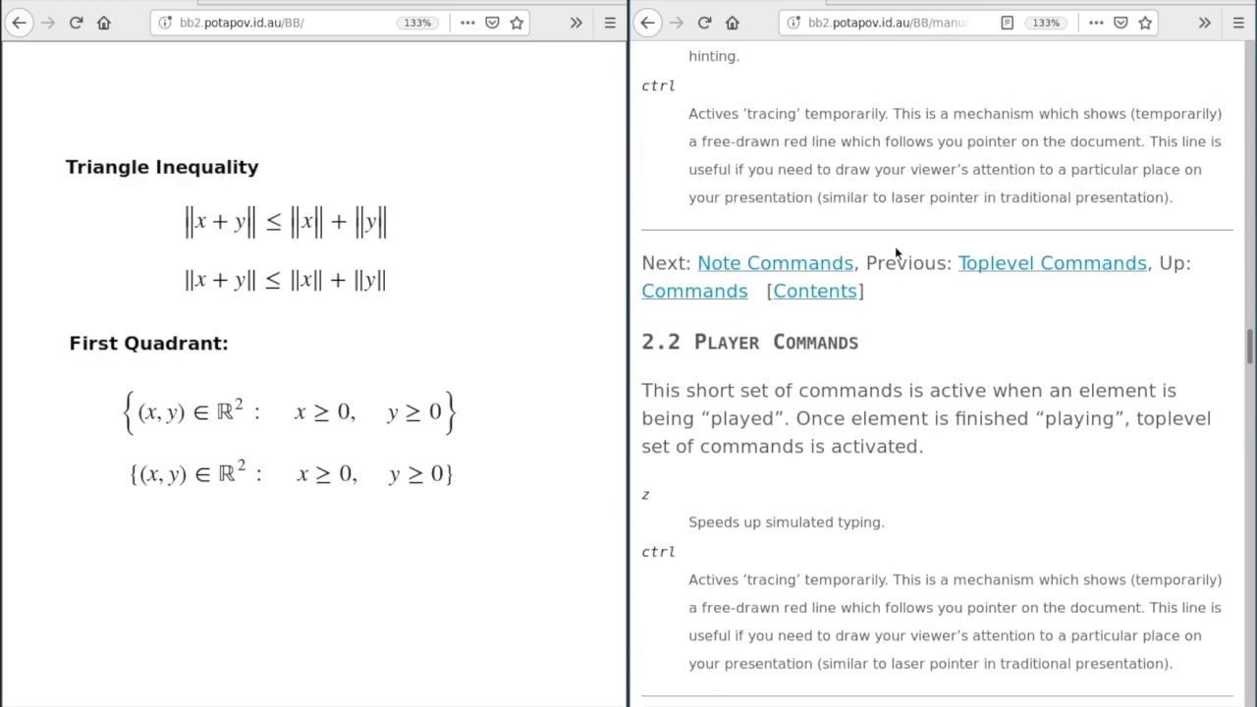
scroll(894, 245, "up", 20)
scroll(841, 412, "down", 2)
left_click(841, 420)
scroll(803, 319, "up", 5)
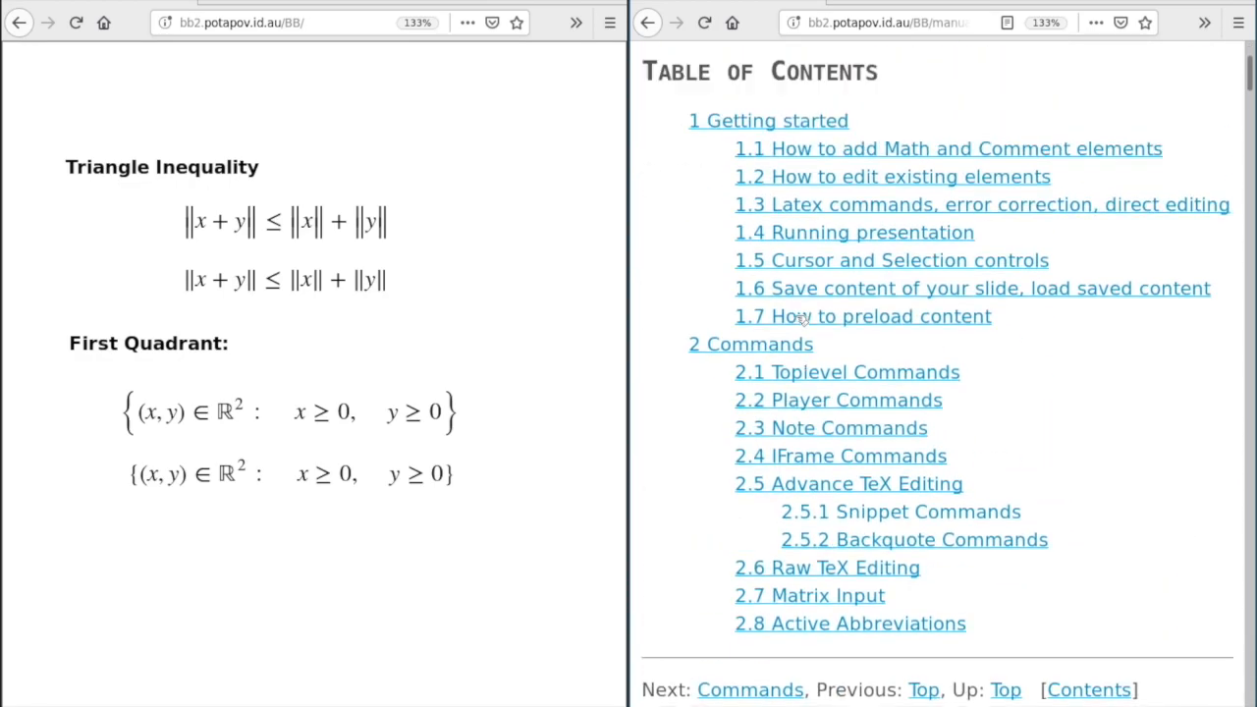
scroll(802, 319, "up", 3)
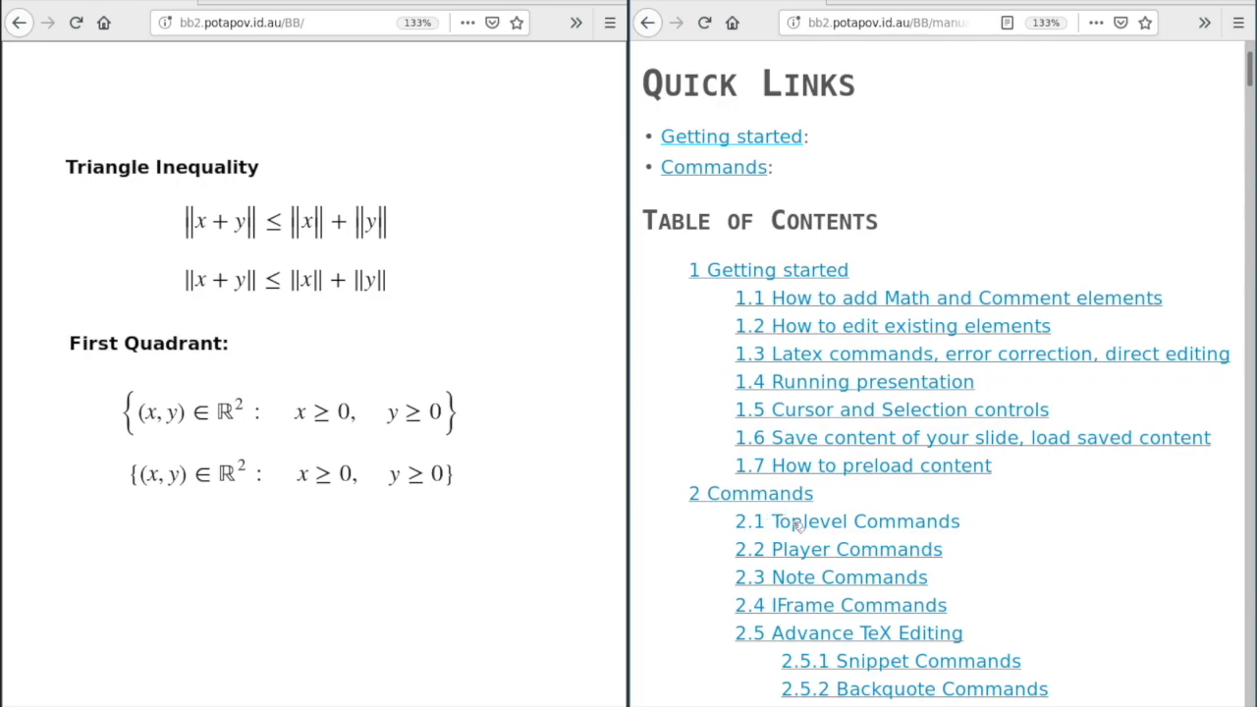
- Show the manual's 2.5 Advance TeX Editing entries for enlarging and shrinking delimiters, then select the second inequality
left_click(805, 633)
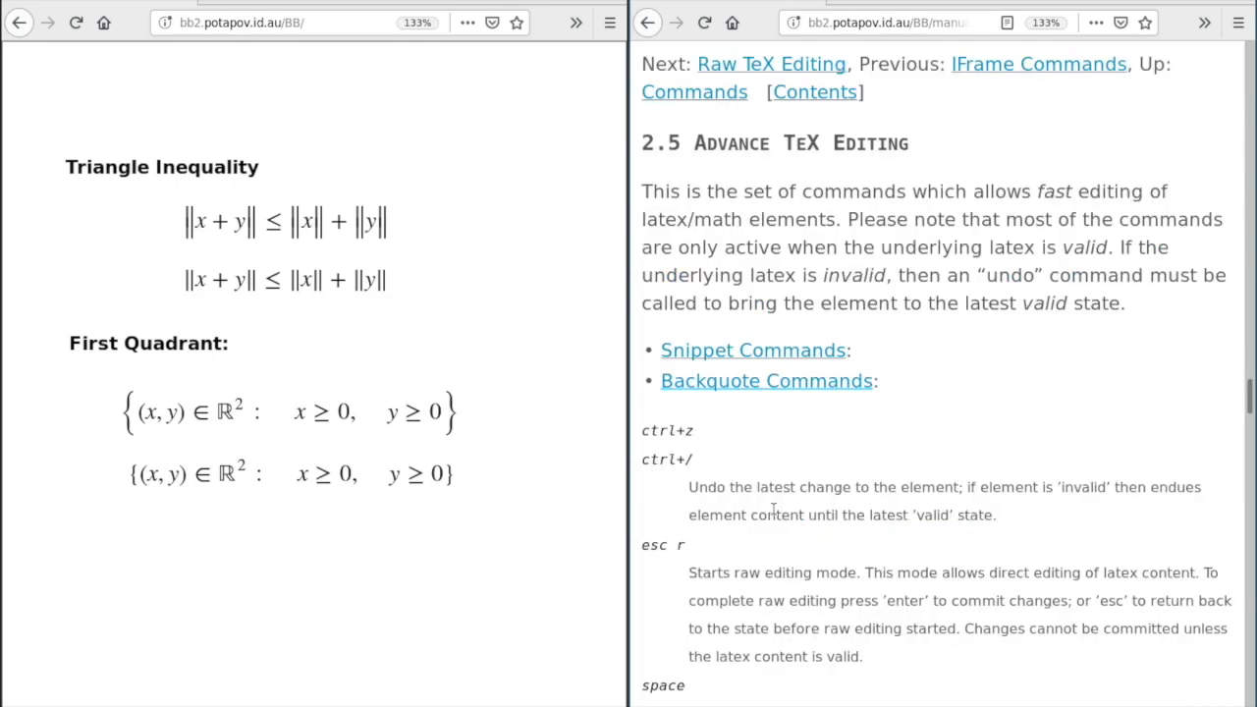
scroll(773, 509, "down", 10)
scroll(772, 509, "up", 5)
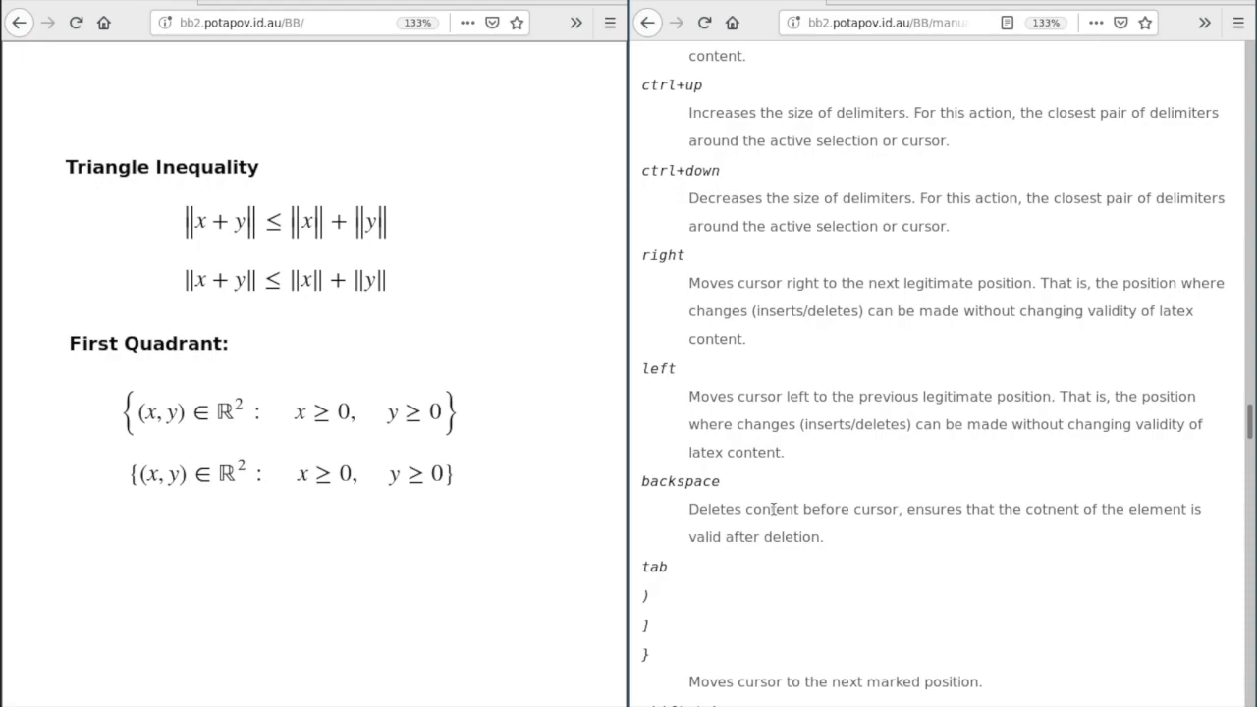
left_click_drag(645, 87, 693, 88)
left_click(693, 87)
left_click_drag(650, 170, 727, 179)
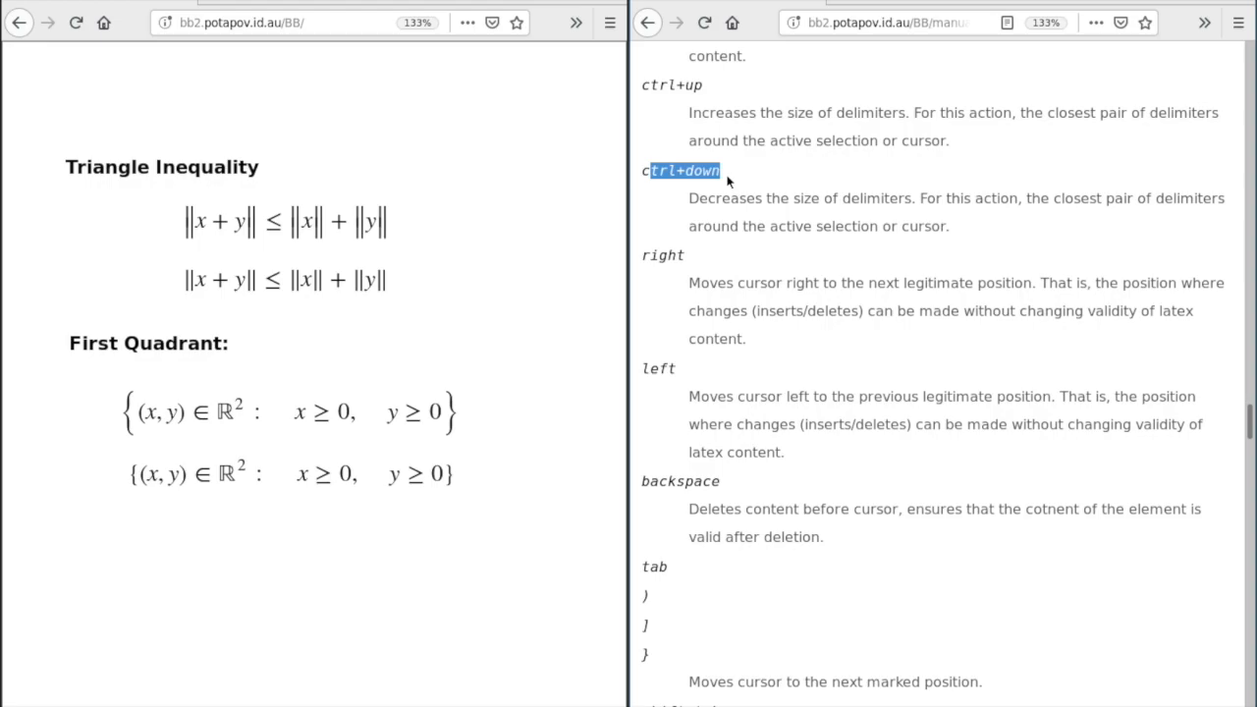
left_click(239, 286)
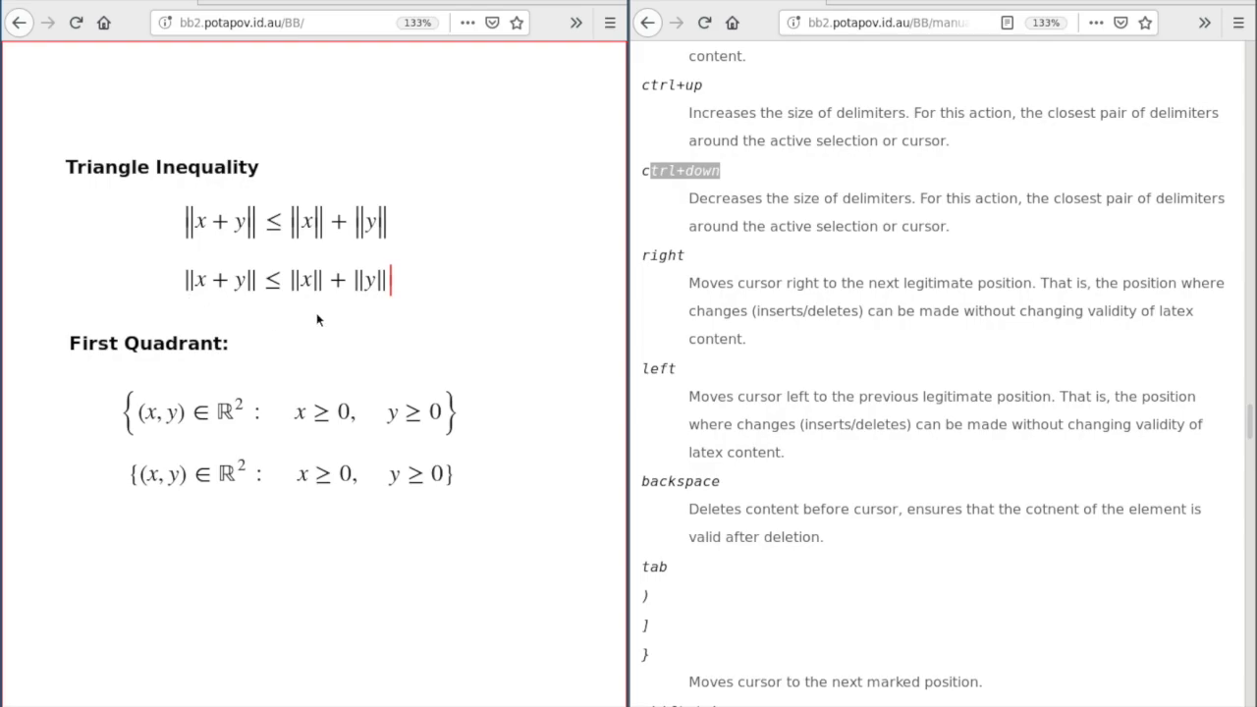
left_click(236, 305)
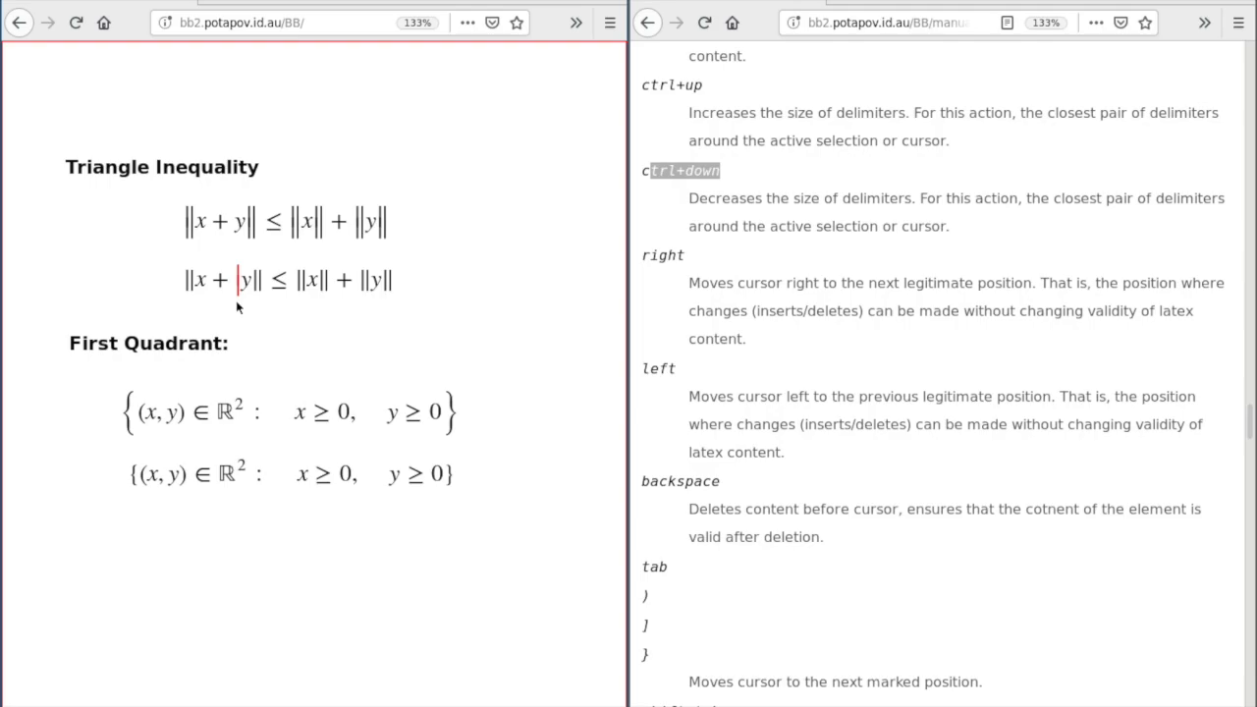
key("ctrl+Up")
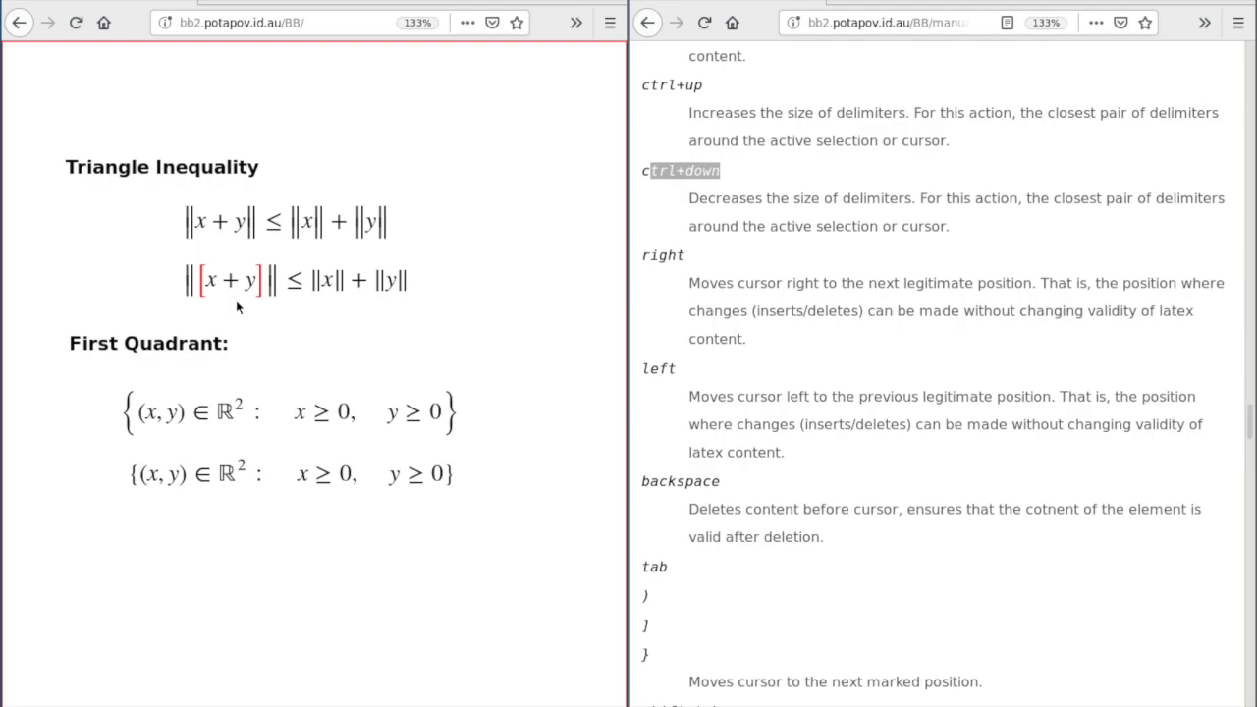
key("ctrl+Up")
key("ctrl+Up")
key("F2")
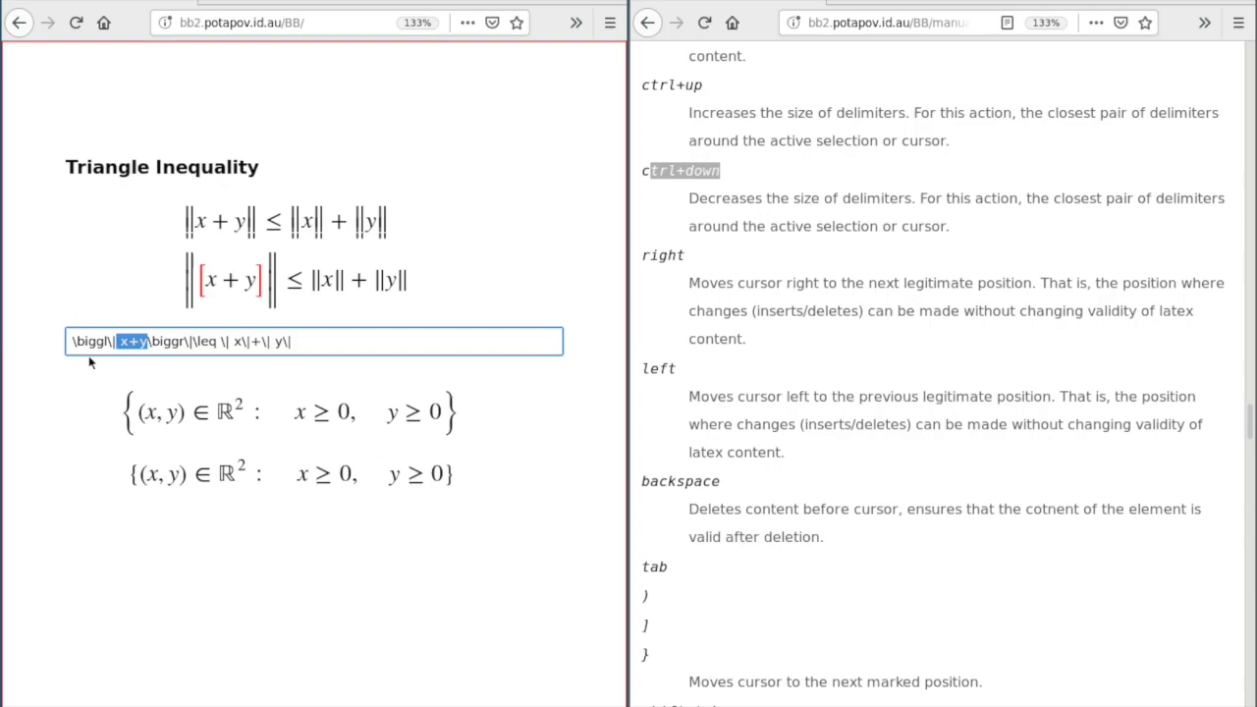
key("Escape")
key("ctrl+down")
key("ctrl+down")
key("ctrl+down")
key("ctrl+down")
key("ctrl+up")
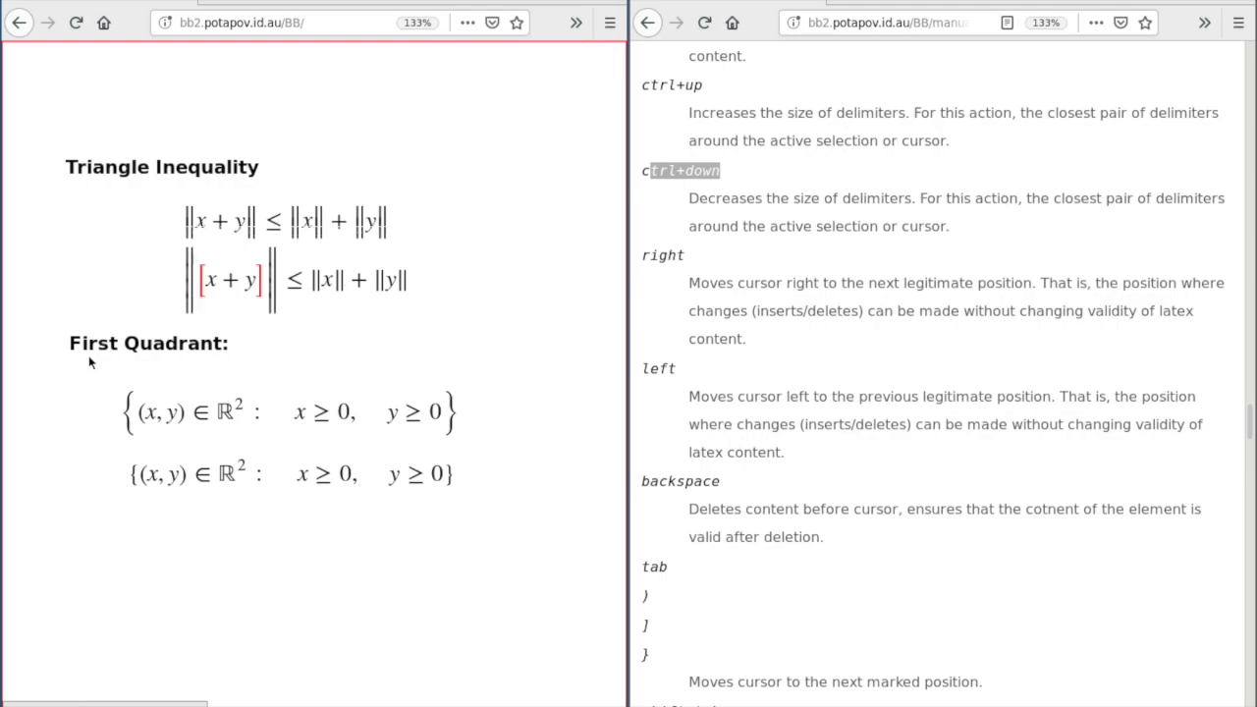
key("ctrl+down")
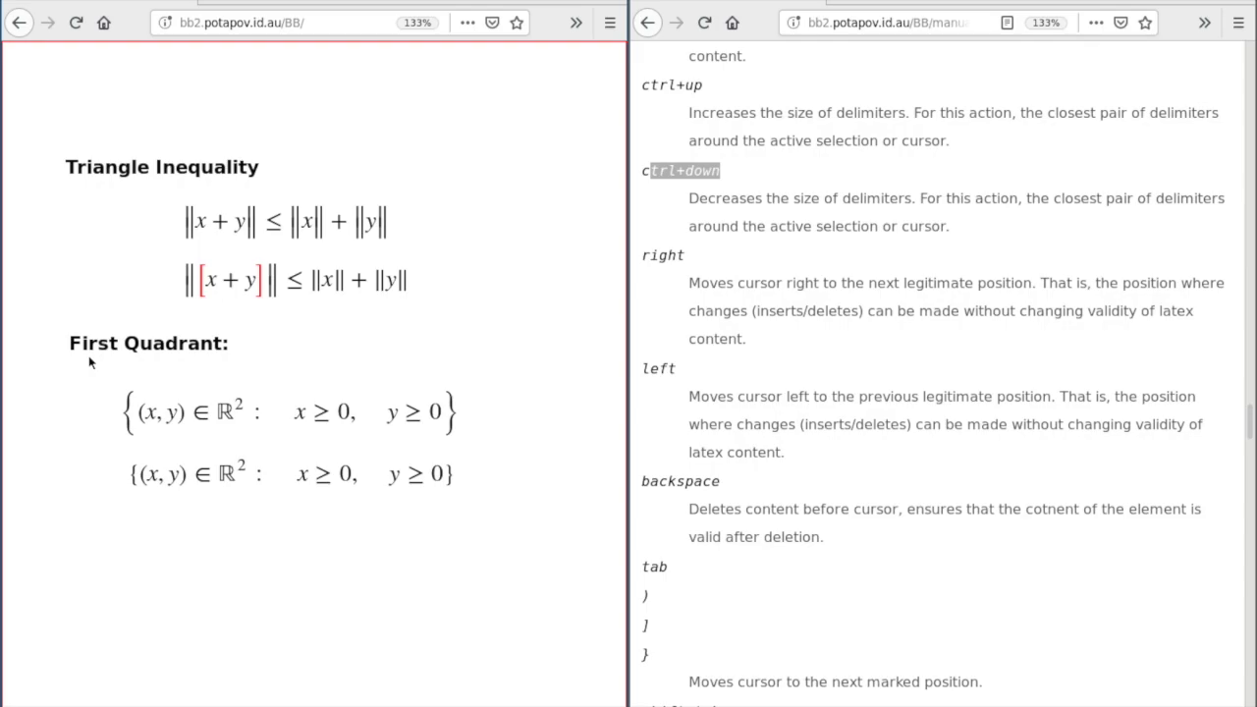
key("F2")
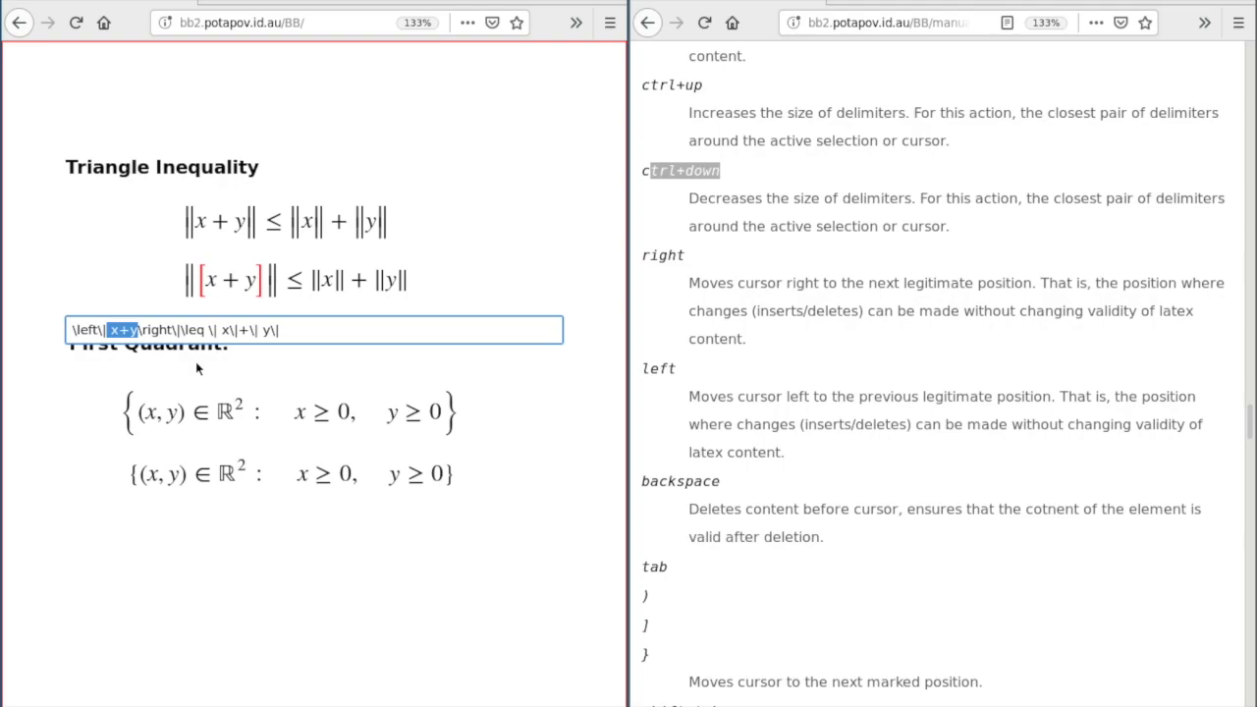
key("Escape")
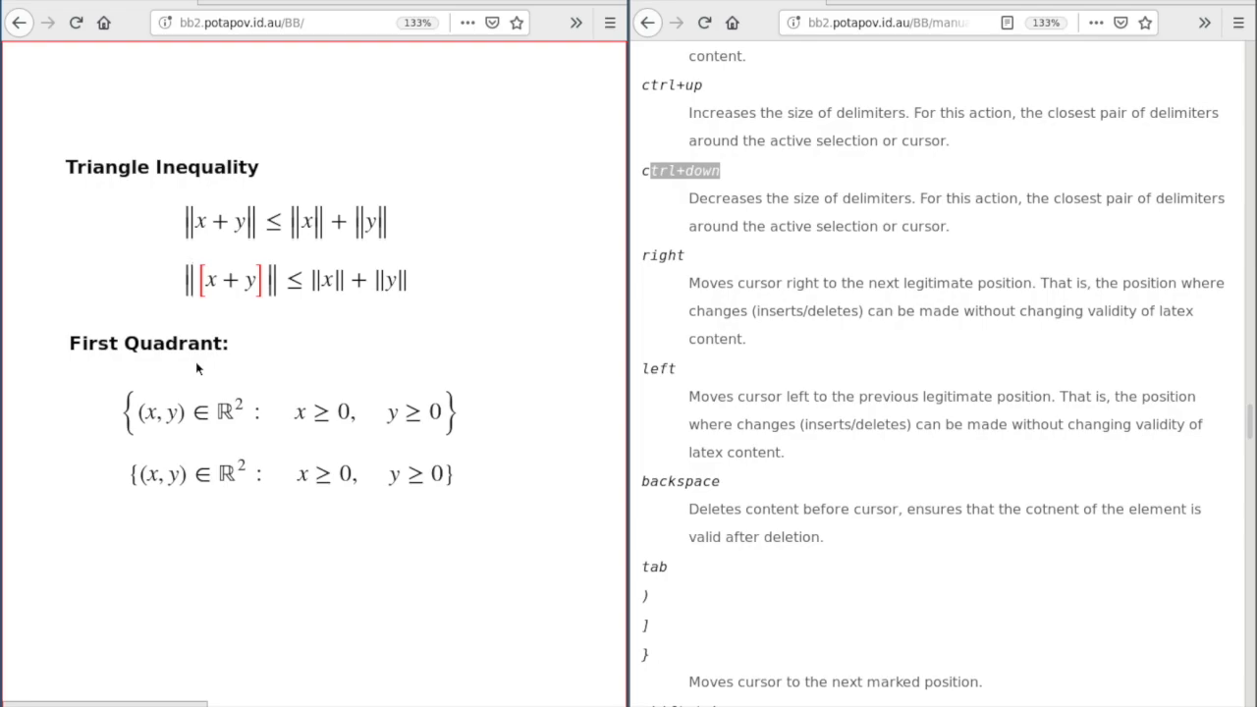
left_click(305, 282)
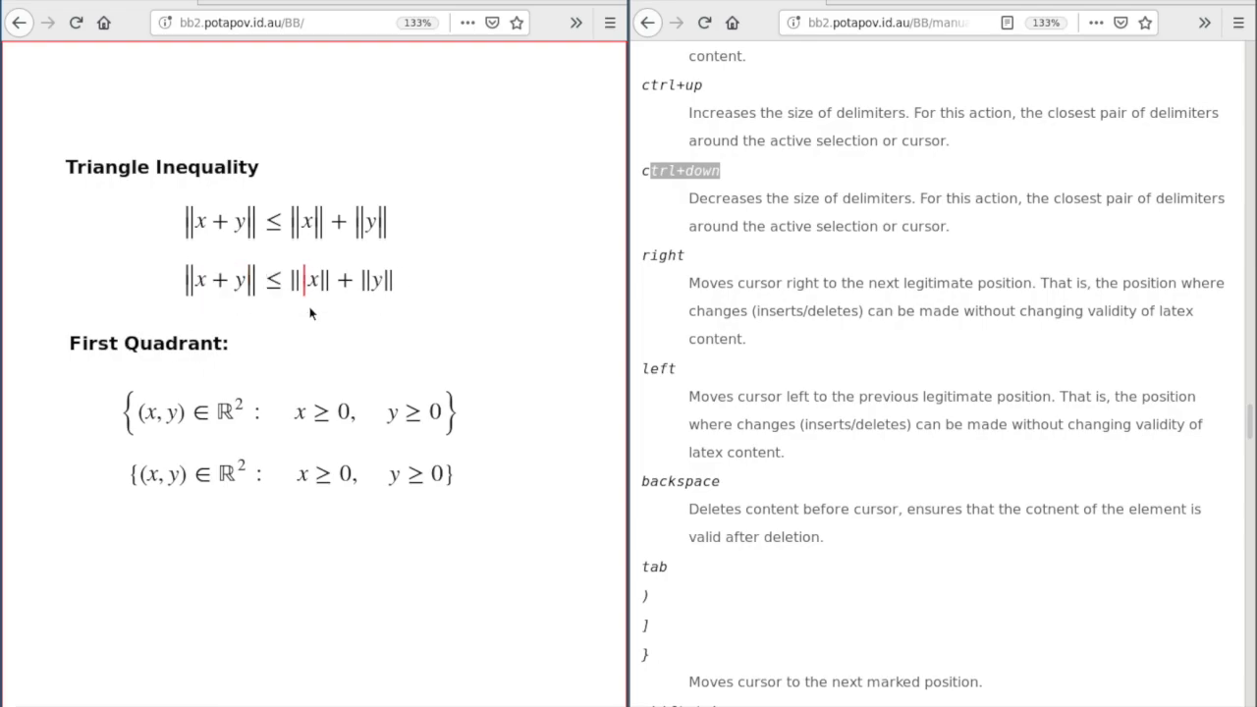
key("shift+Right")
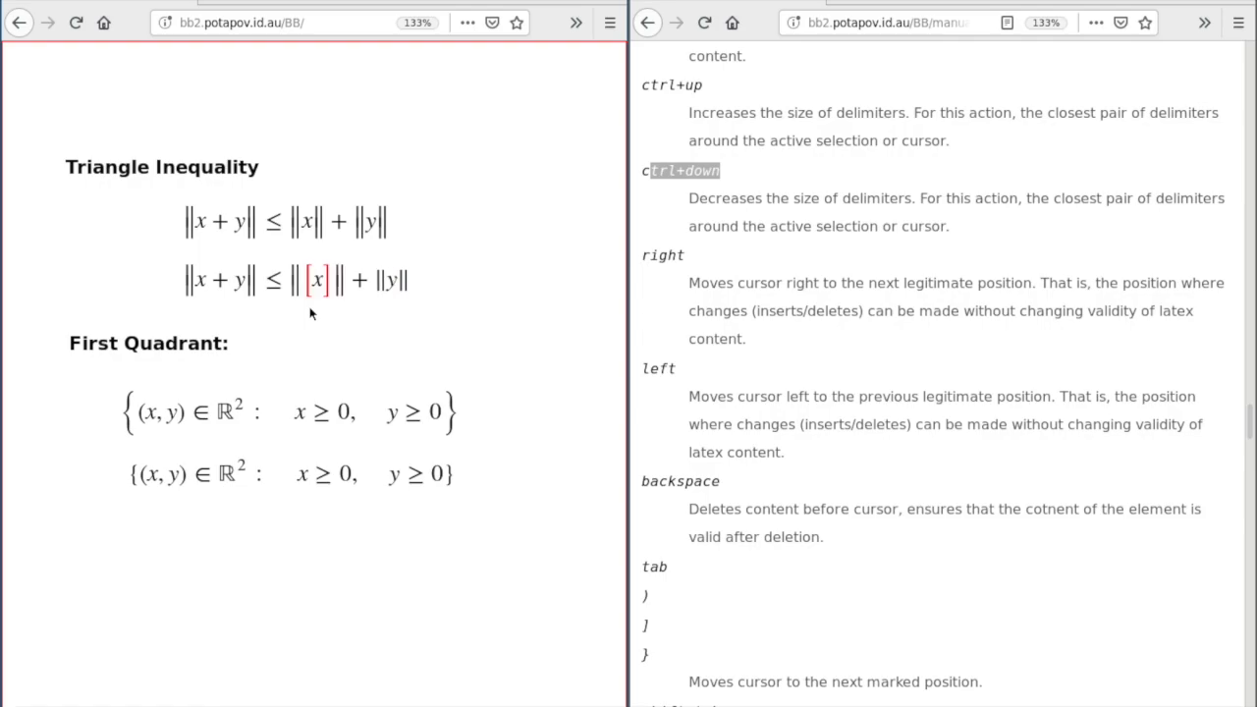
left_click(384, 303)
key("shift+Left")
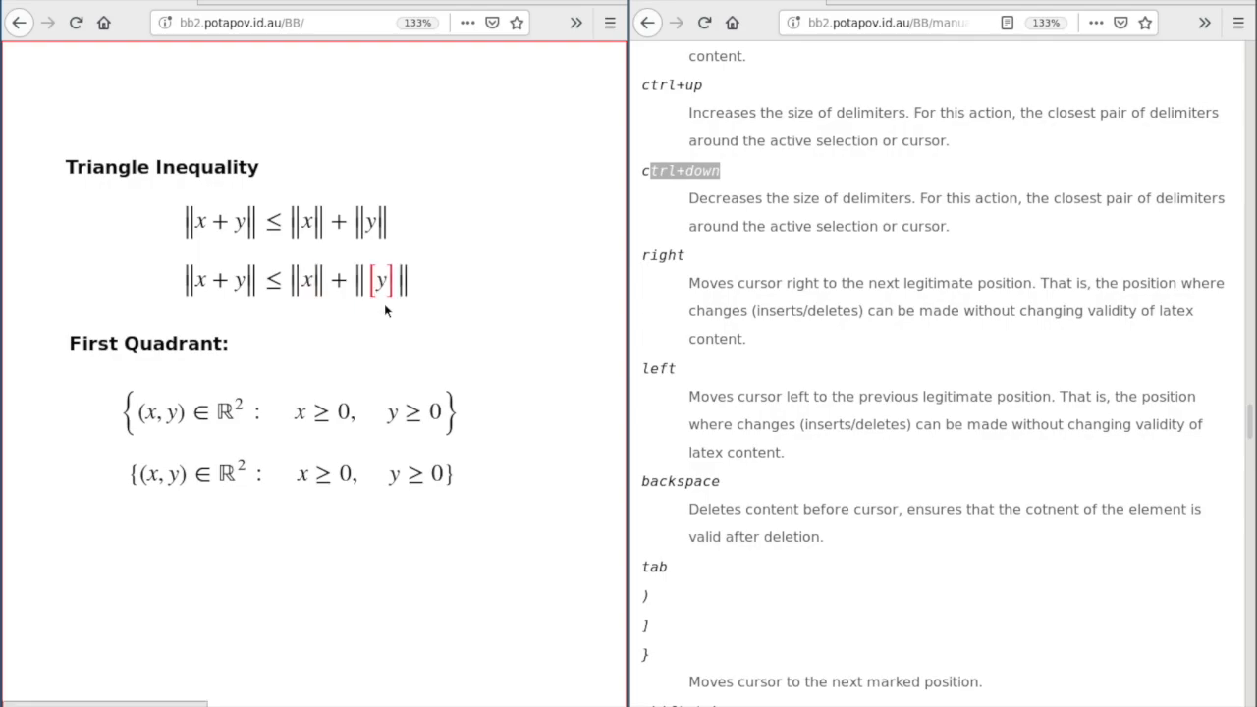
left_click(455, 314)
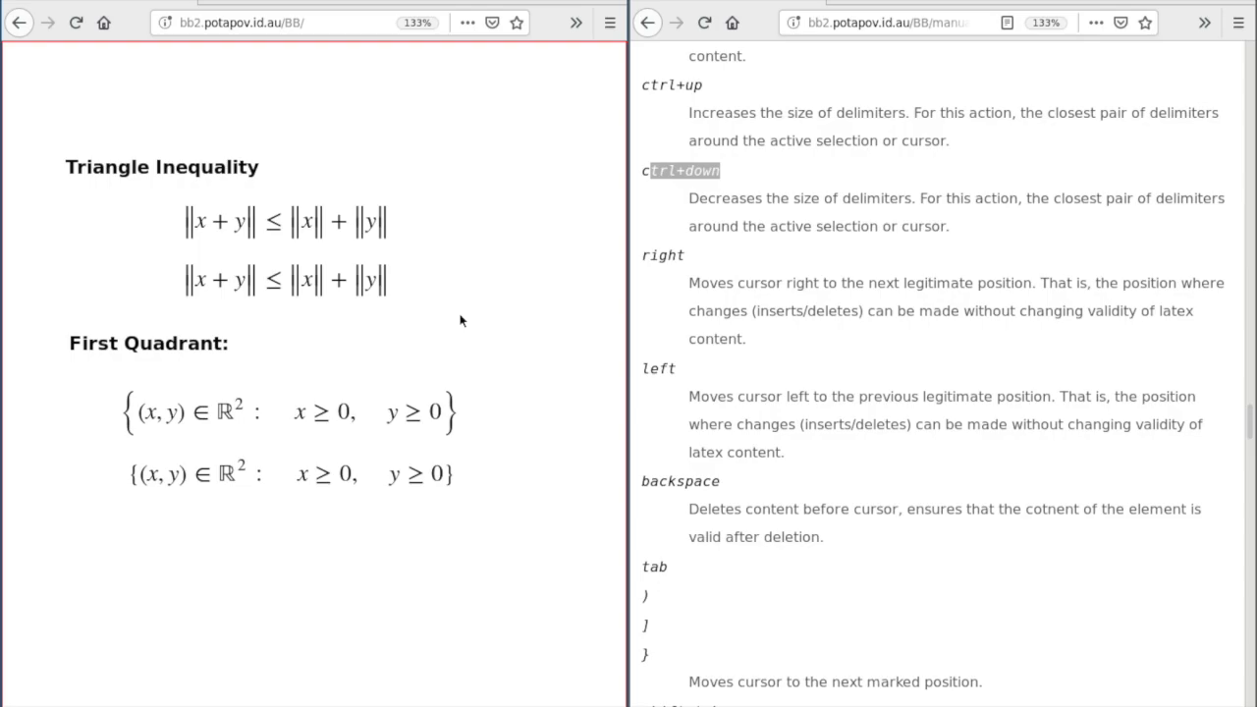
left_click(355, 473)
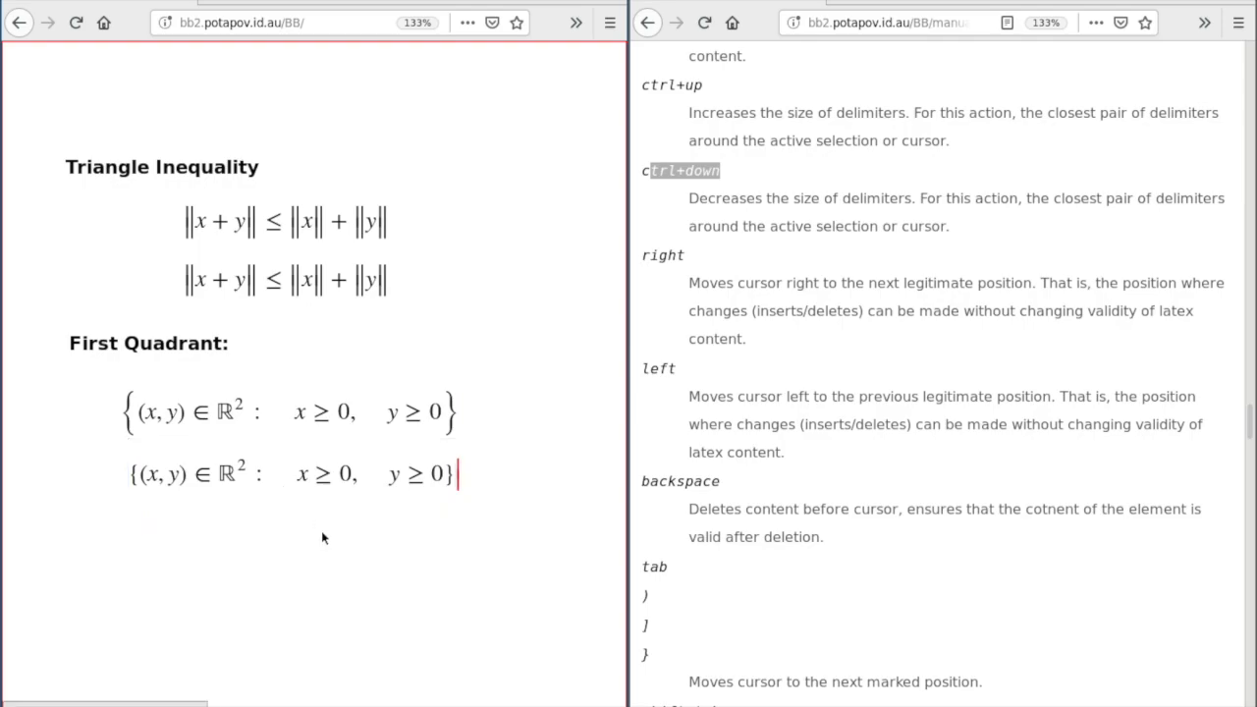
left_click(394, 481)
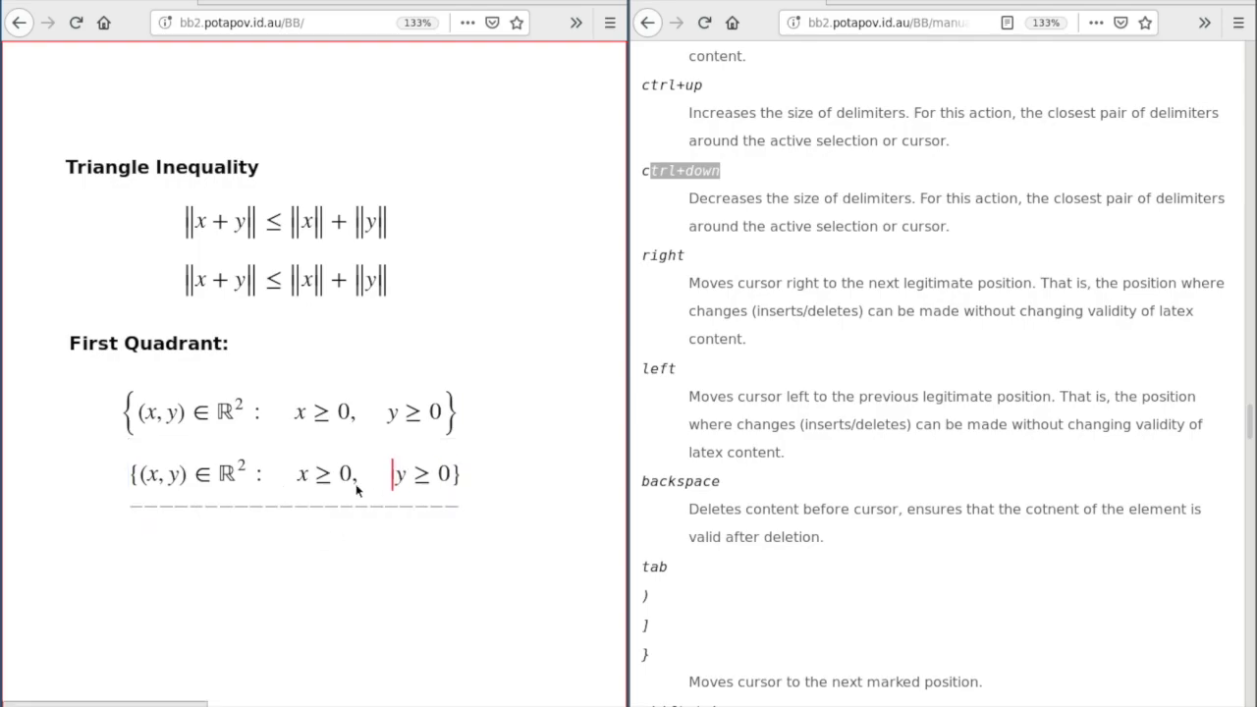
left_click(357, 486)
left_click(228, 485)
left_click(174, 485)
left_click(166, 486)
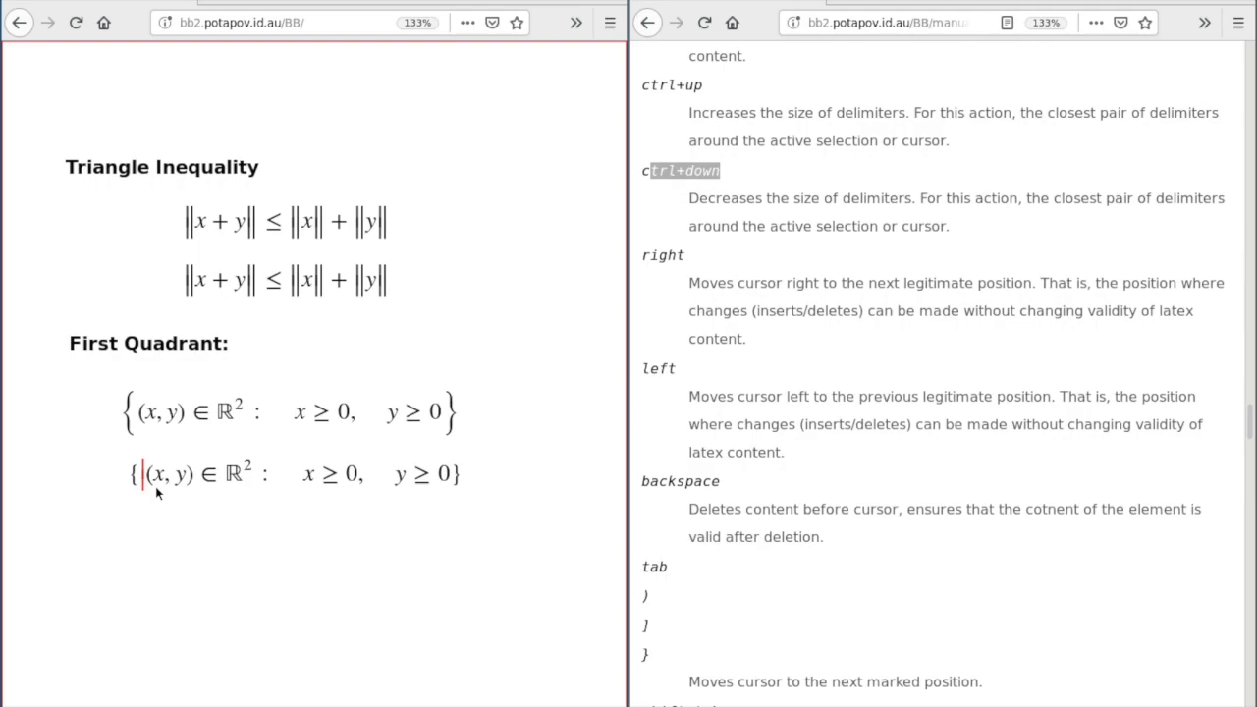
left_click(724, 134)
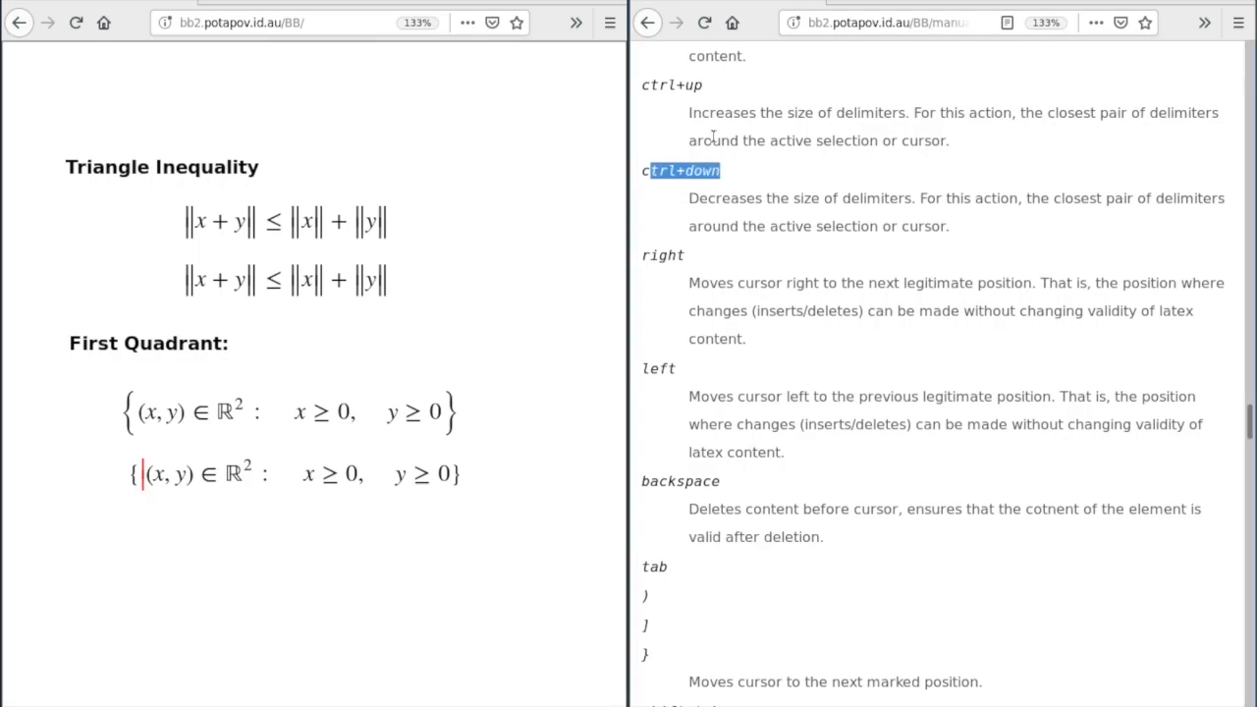
left_click_drag(681, 111, 744, 137)
left_click(689, 185)
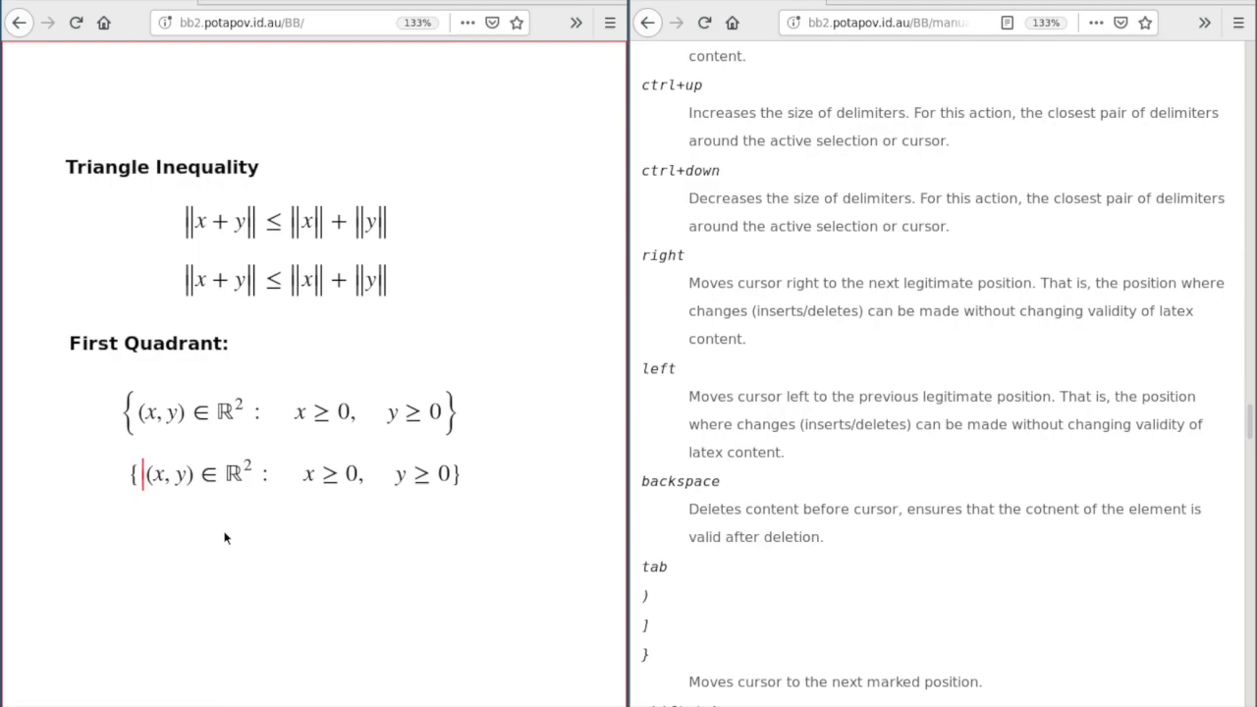
type("|")
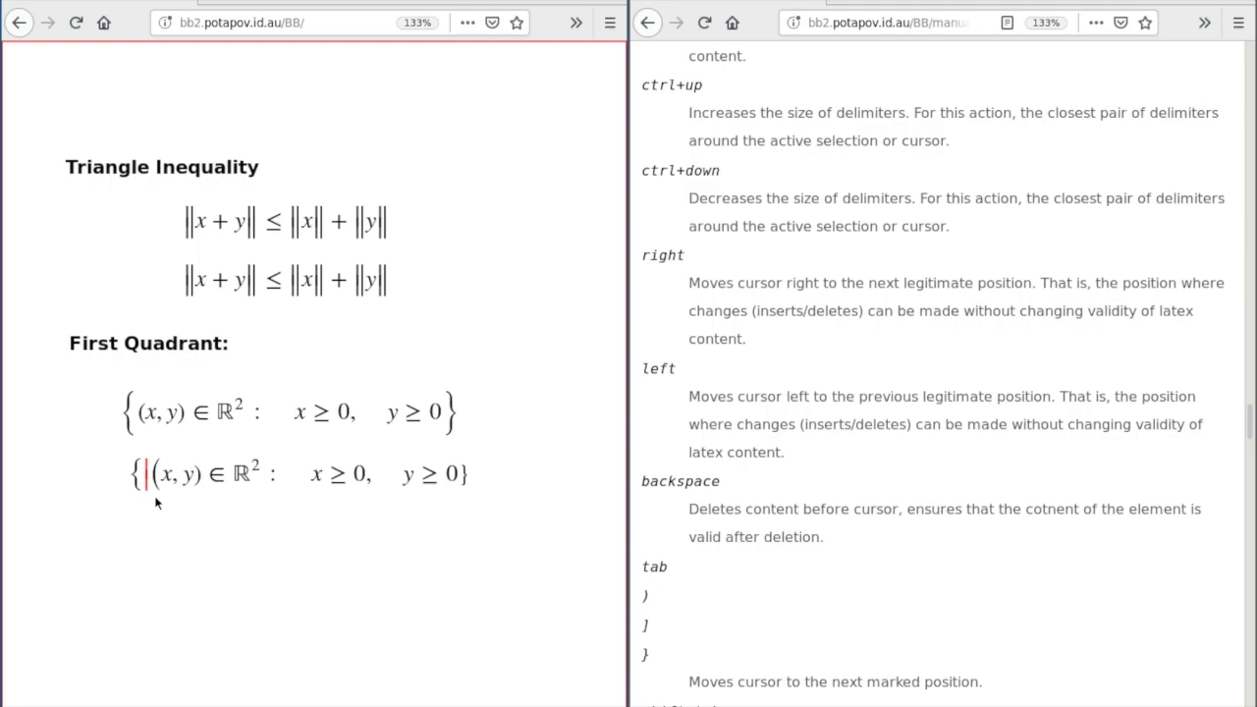
- Enlarge the second set's curly braces with Ctrl+Up and wrap x, y in an extra parenthesis
key("BackSpace")
left_click_drag(143, 496, 430, 501)
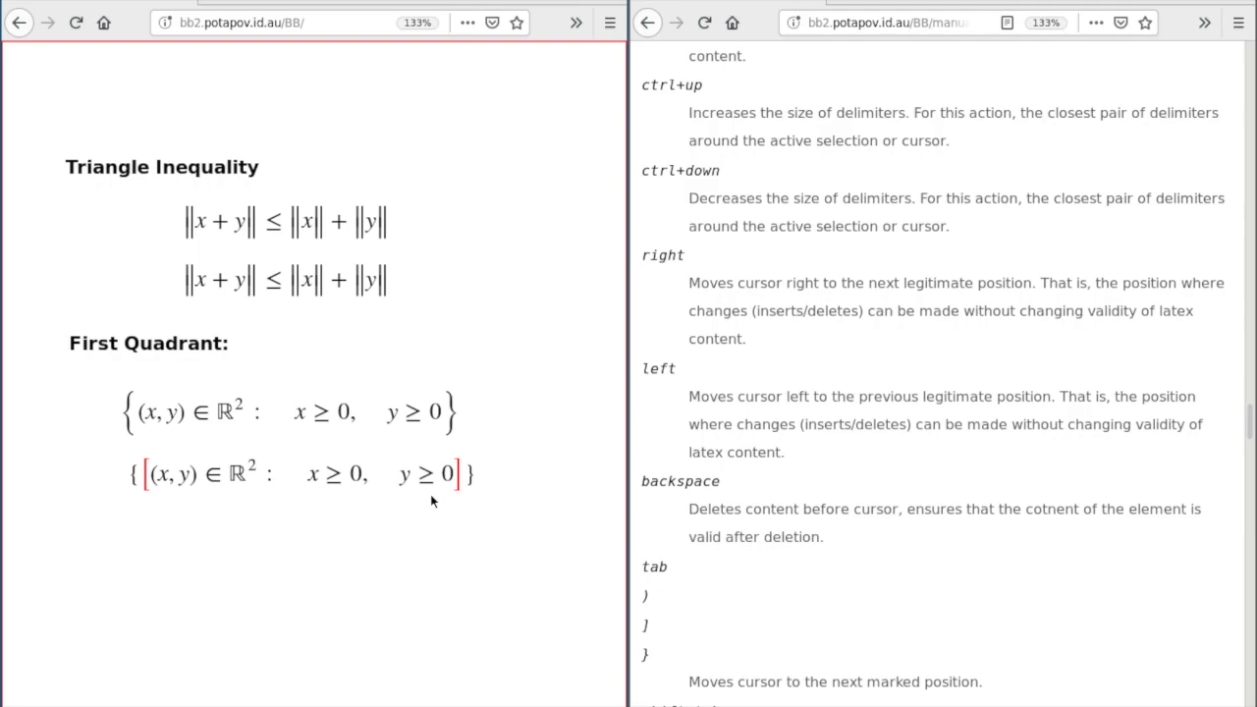
key("ctrl+Up")
key("ctrl+Up")
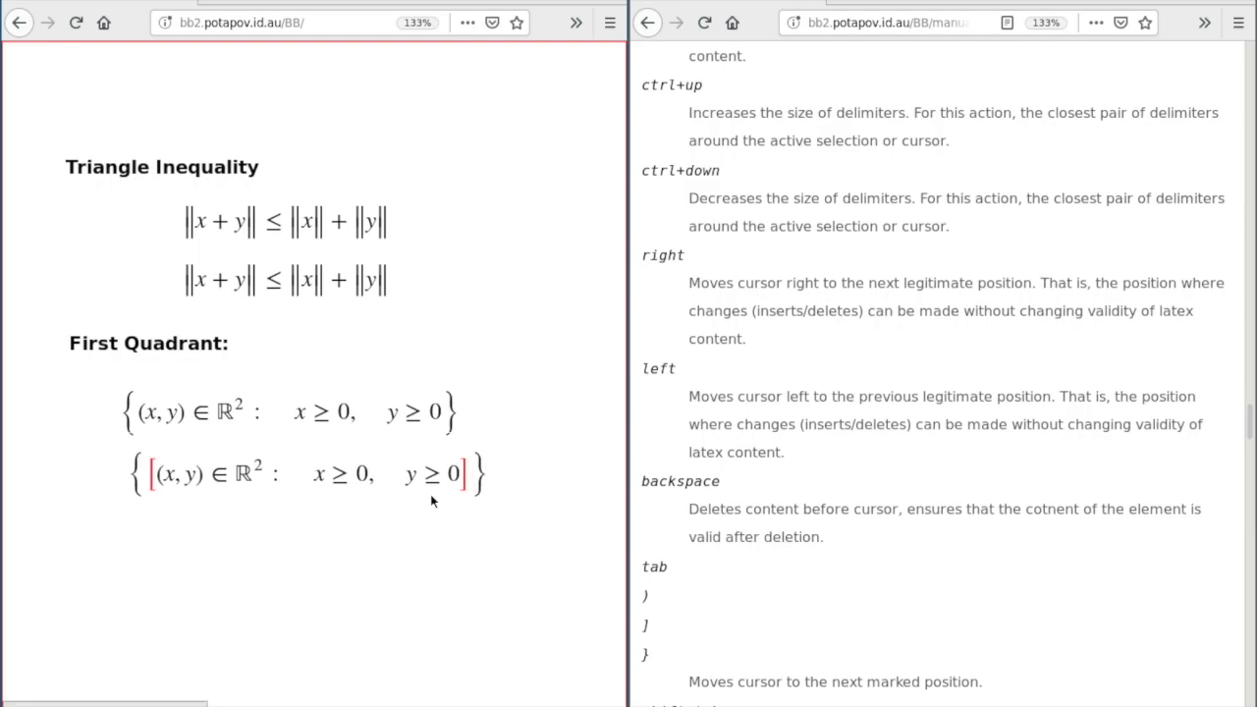
left_click(430, 494)
left_click(320, 481)
left_click(203, 481)
left_click(185, 483)
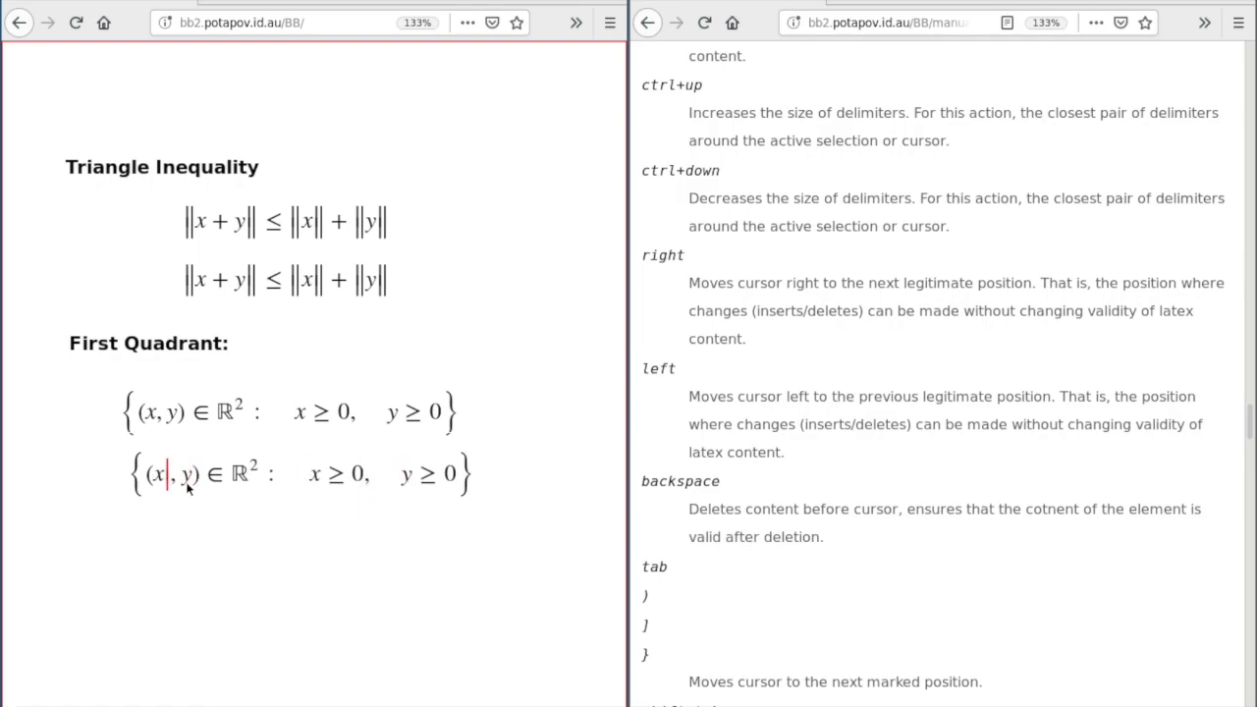
type("(")
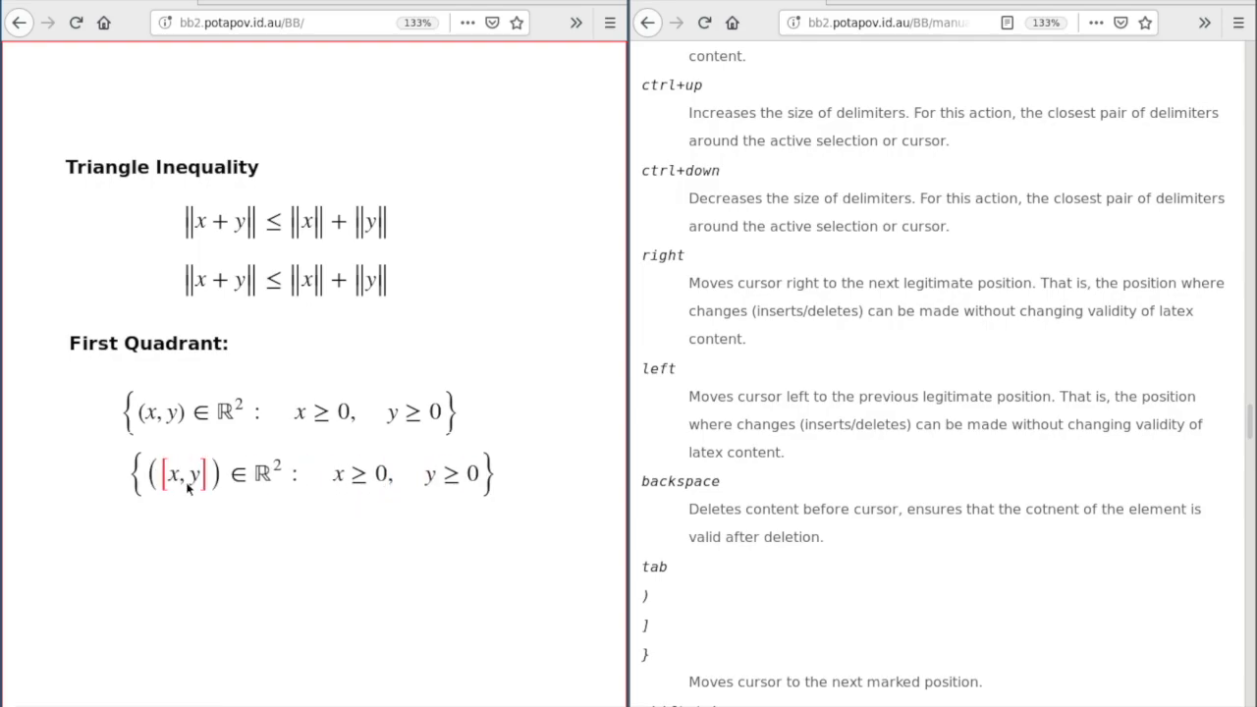